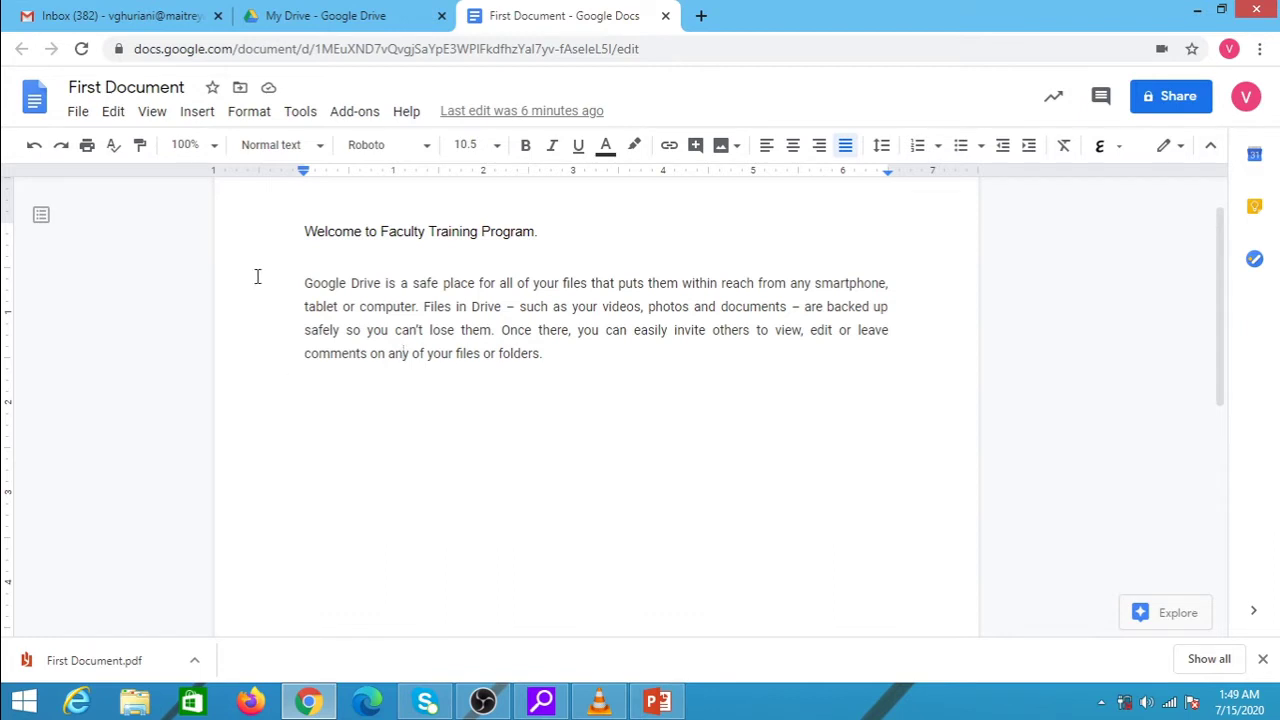
Open the Tools menu to reach the Translate document option
left_click(300, 115)
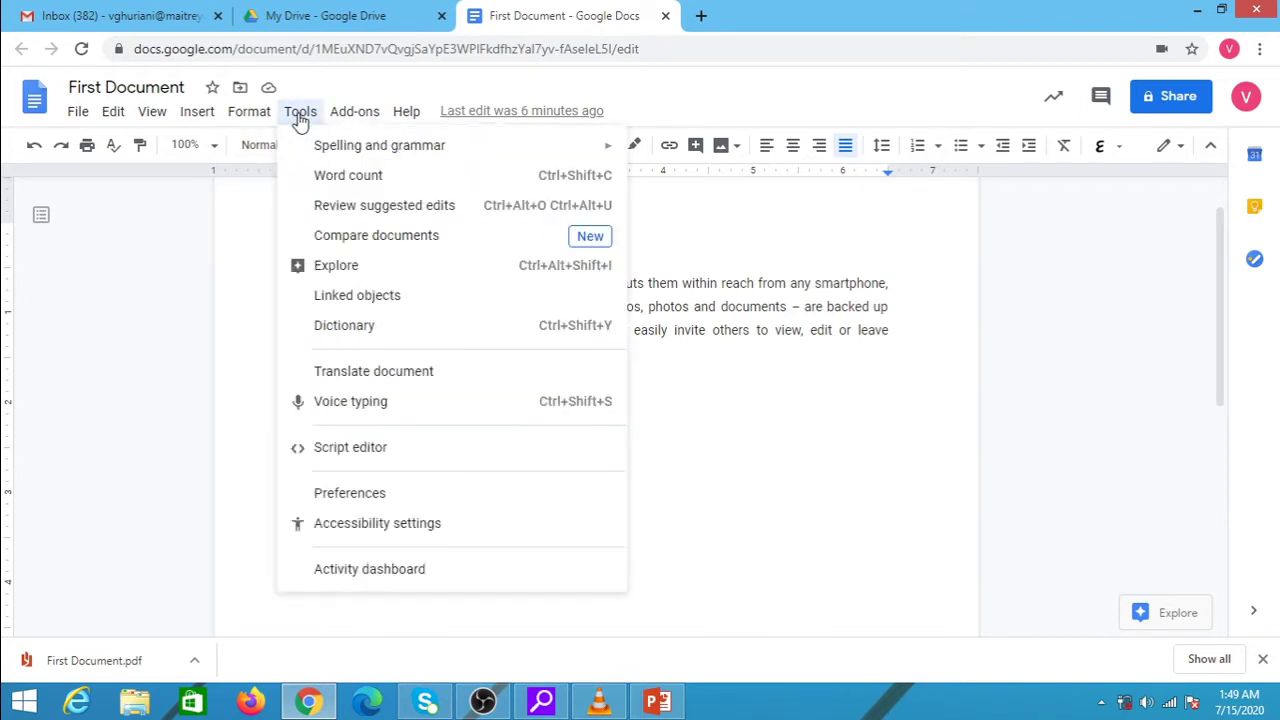
Translate the document into Hindi as a new copy titled 'Hindi translation'
left_click(354, 372)
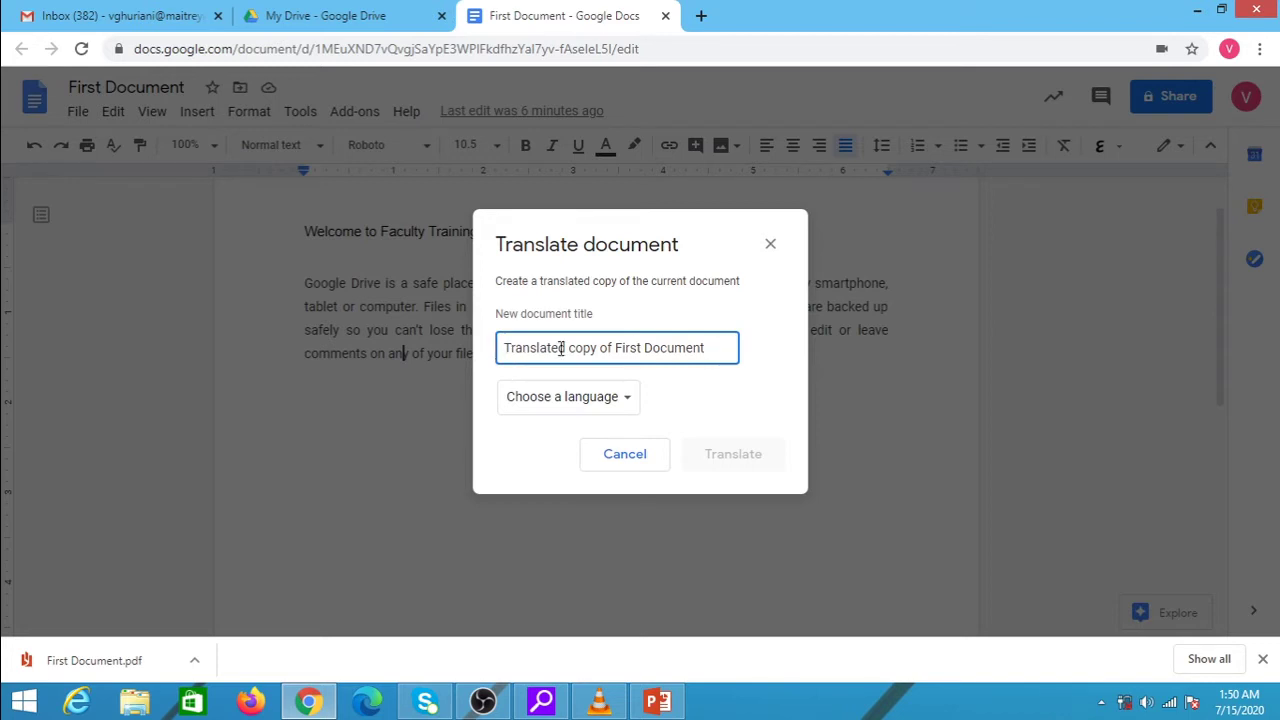
left_click_drag(720, 347, 499, 381)
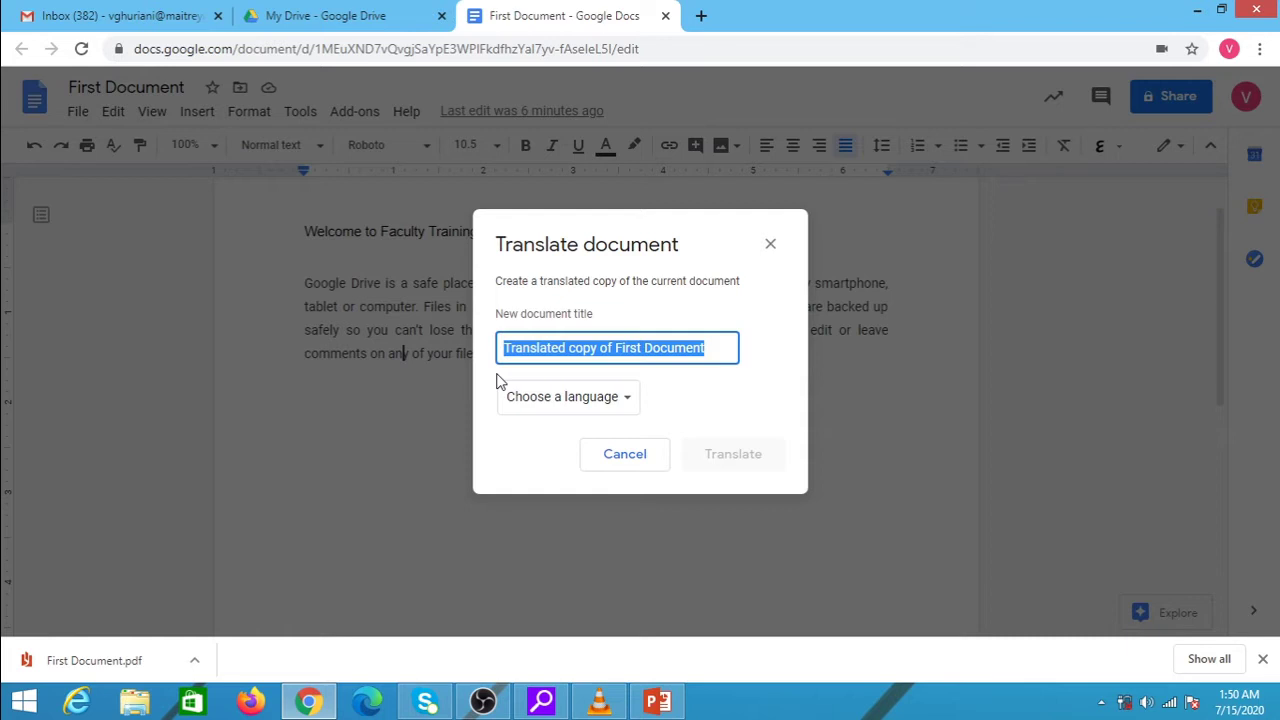
type("Hindi ")
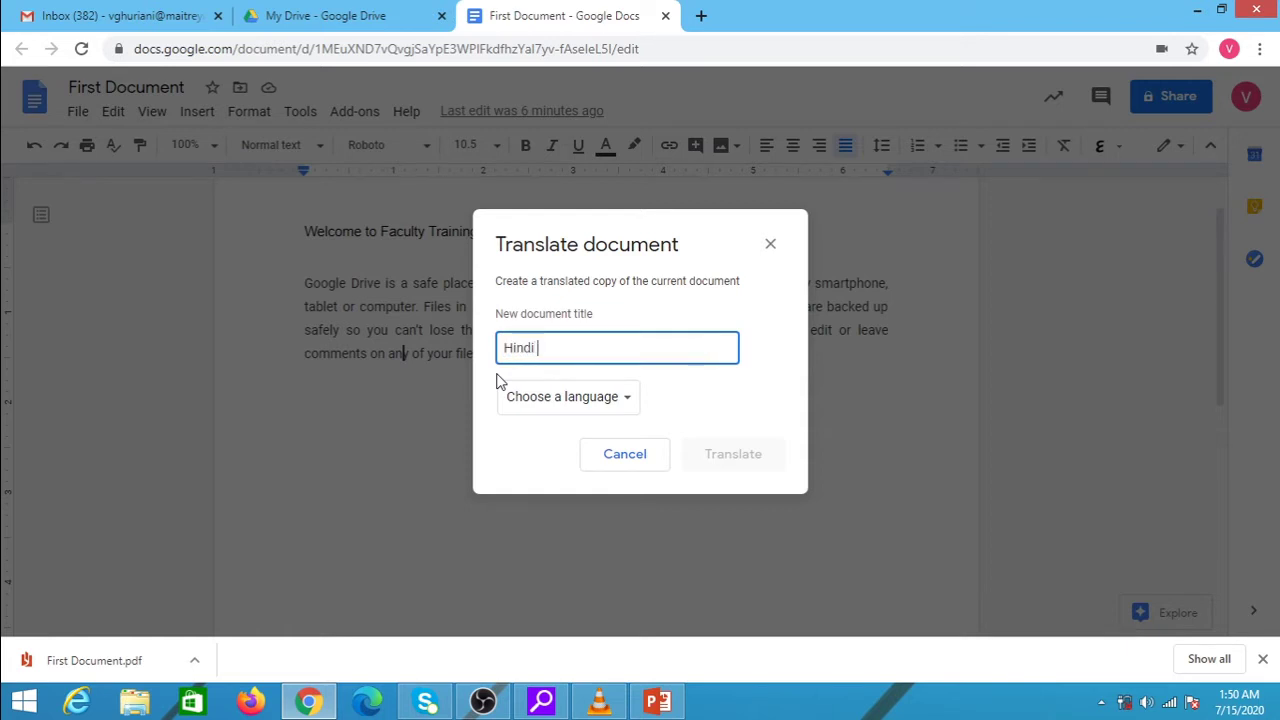
type("translation")
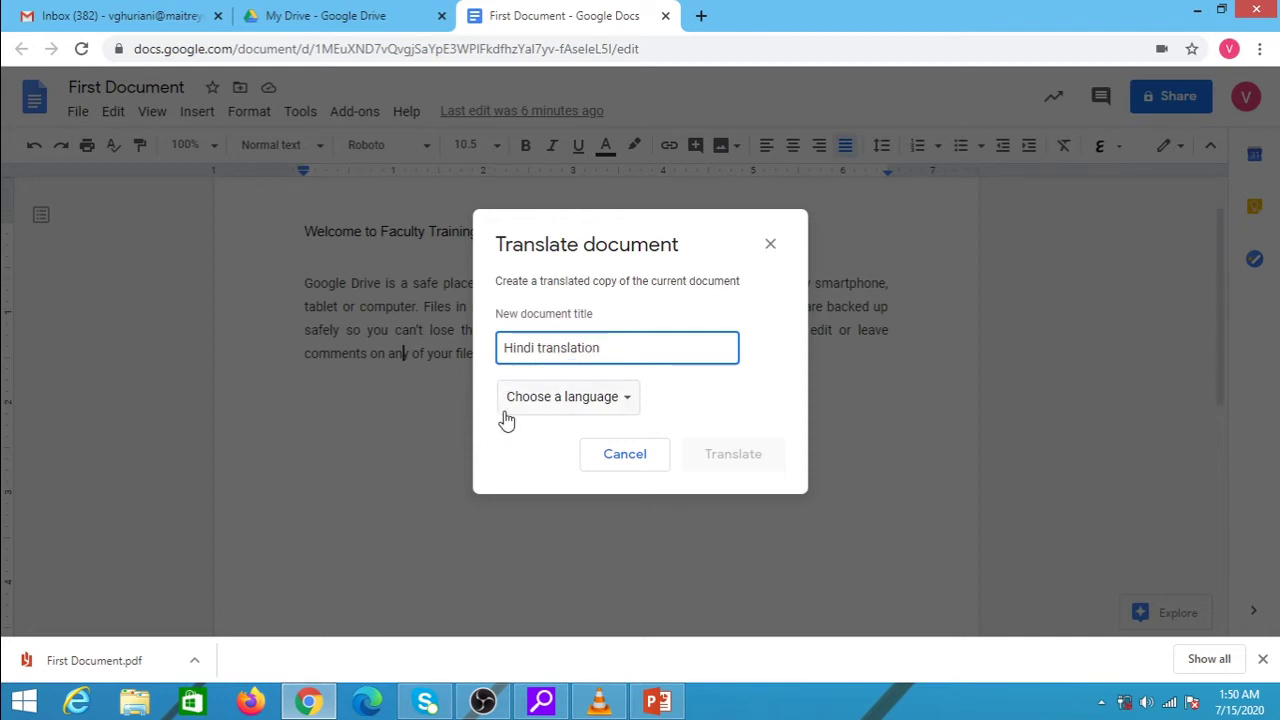
left_click(630, 405)
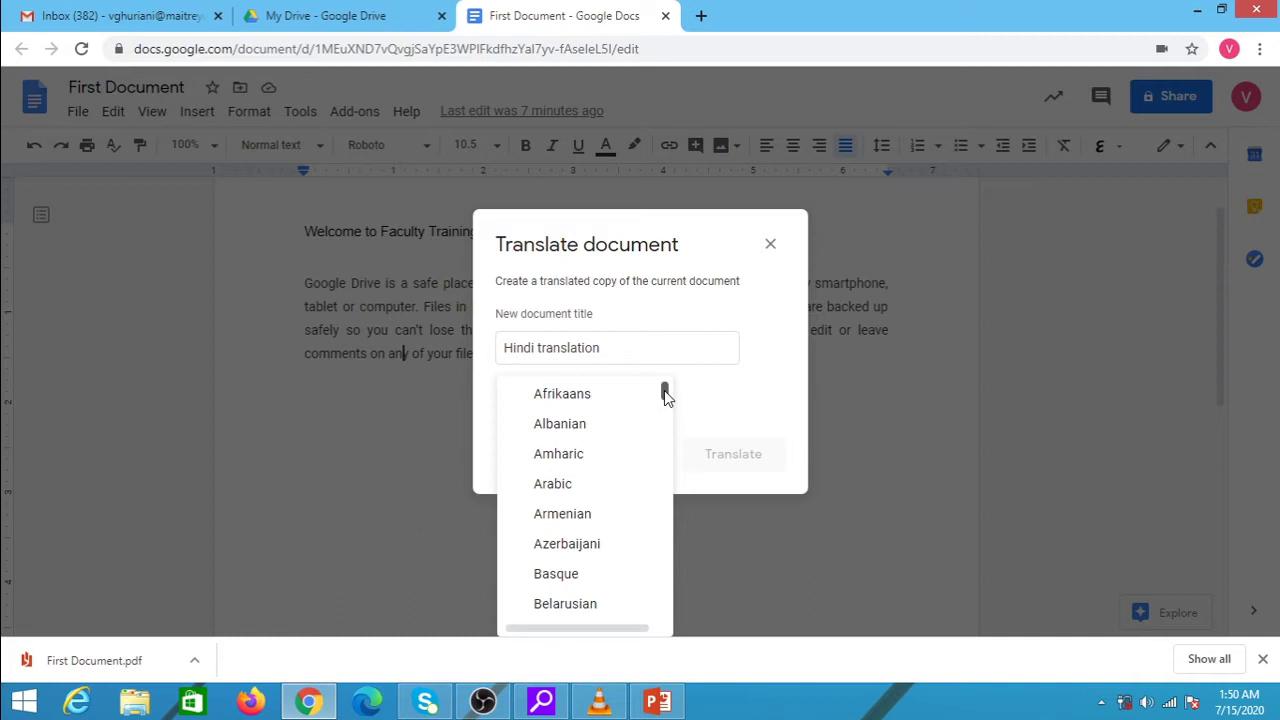
left_click_drag(665, 395, 670, 470)
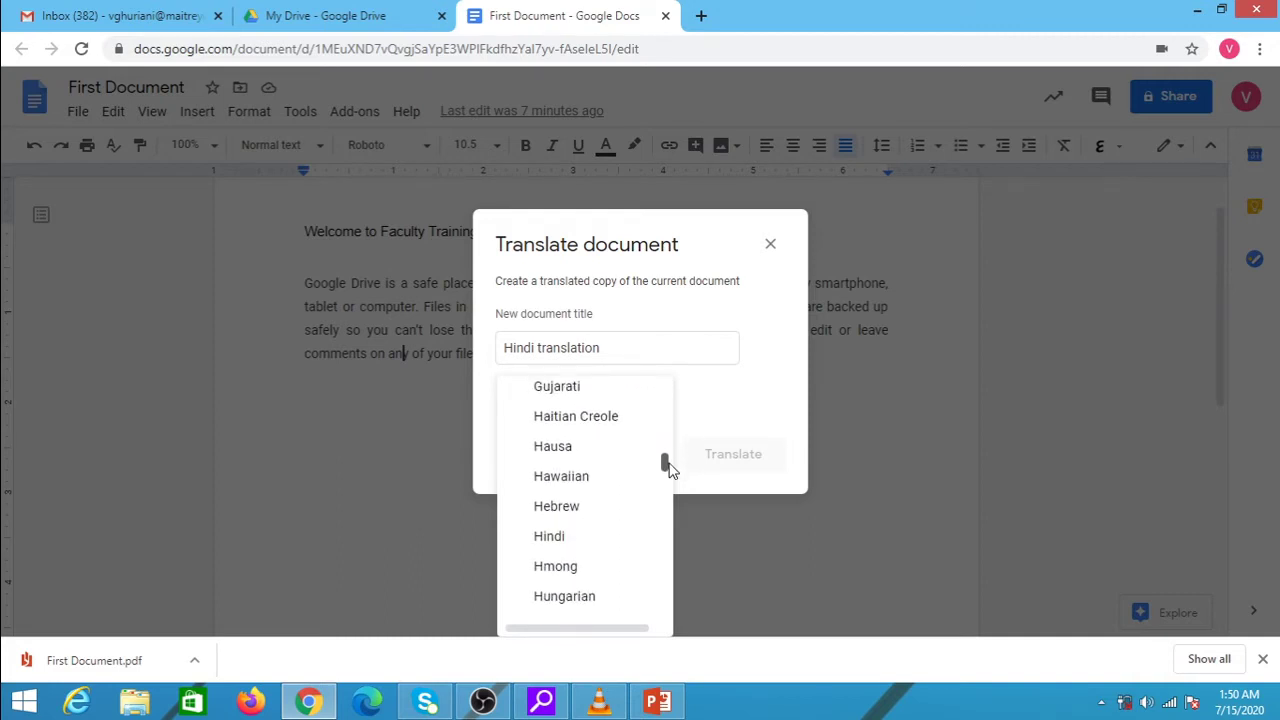
left_click(575, 538)
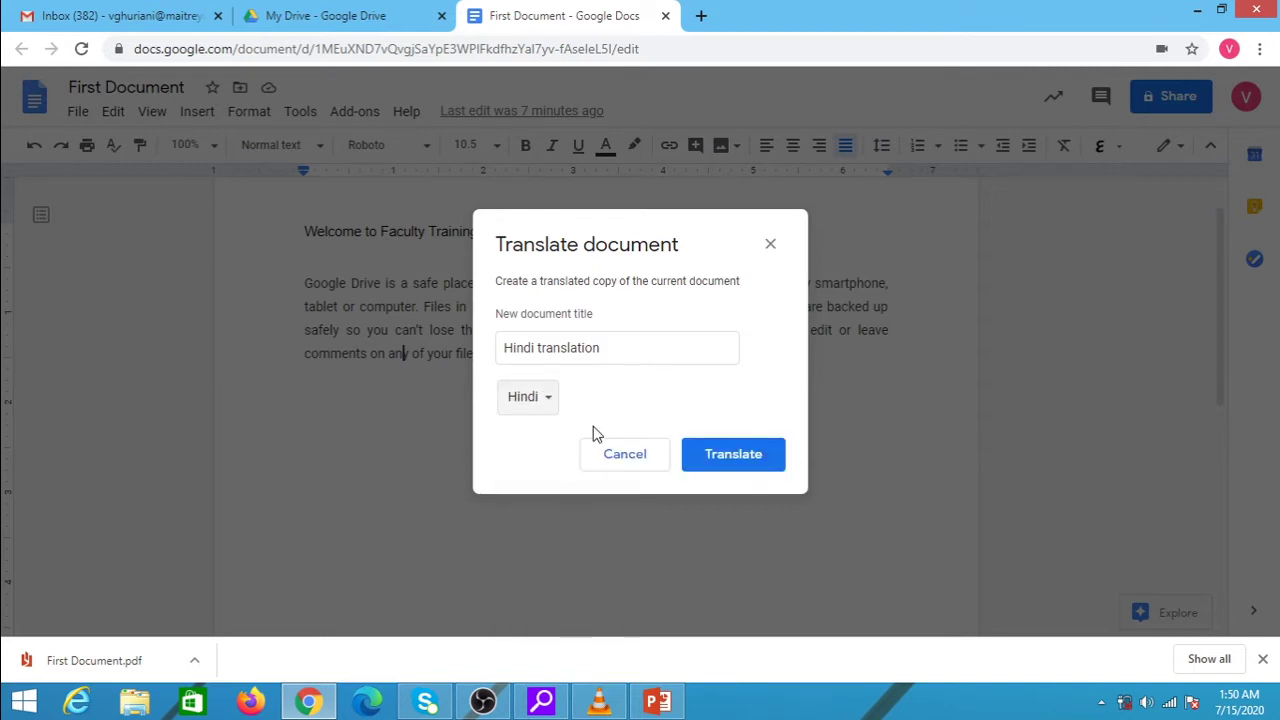
left_click(722, 462)
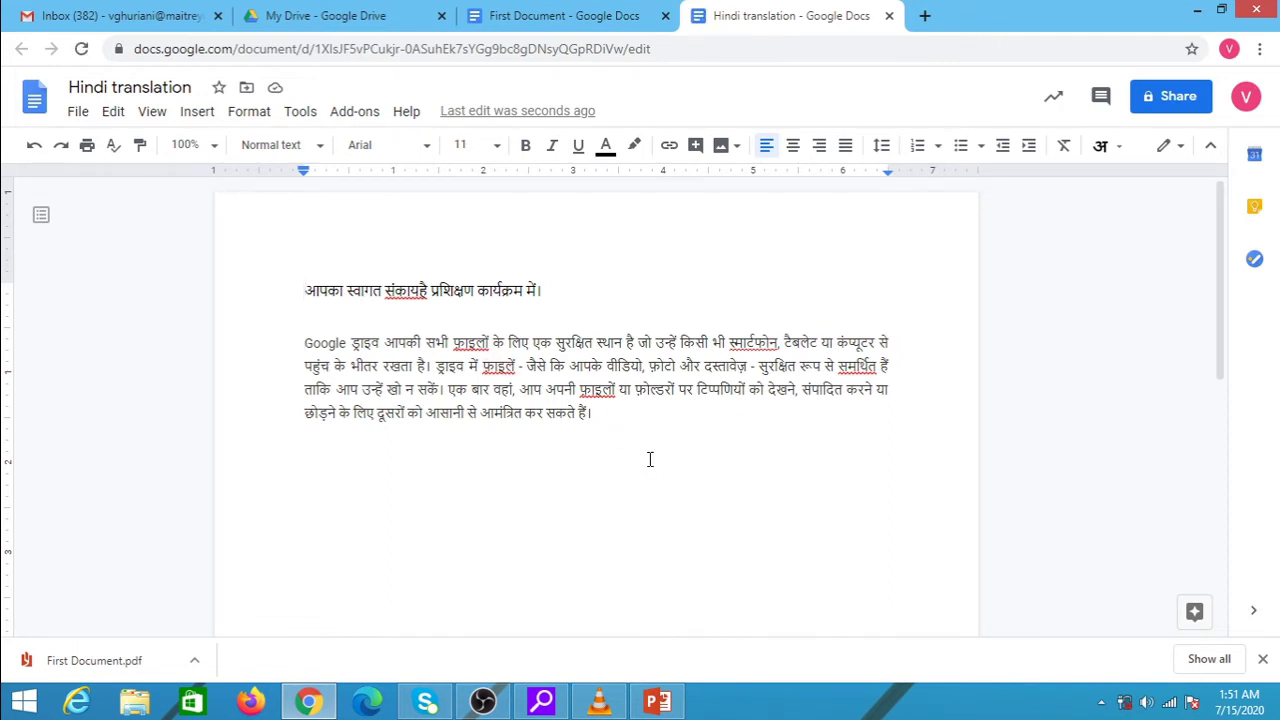
Switch back from the Hindi translation to the original First Document
left_click(557, 14)
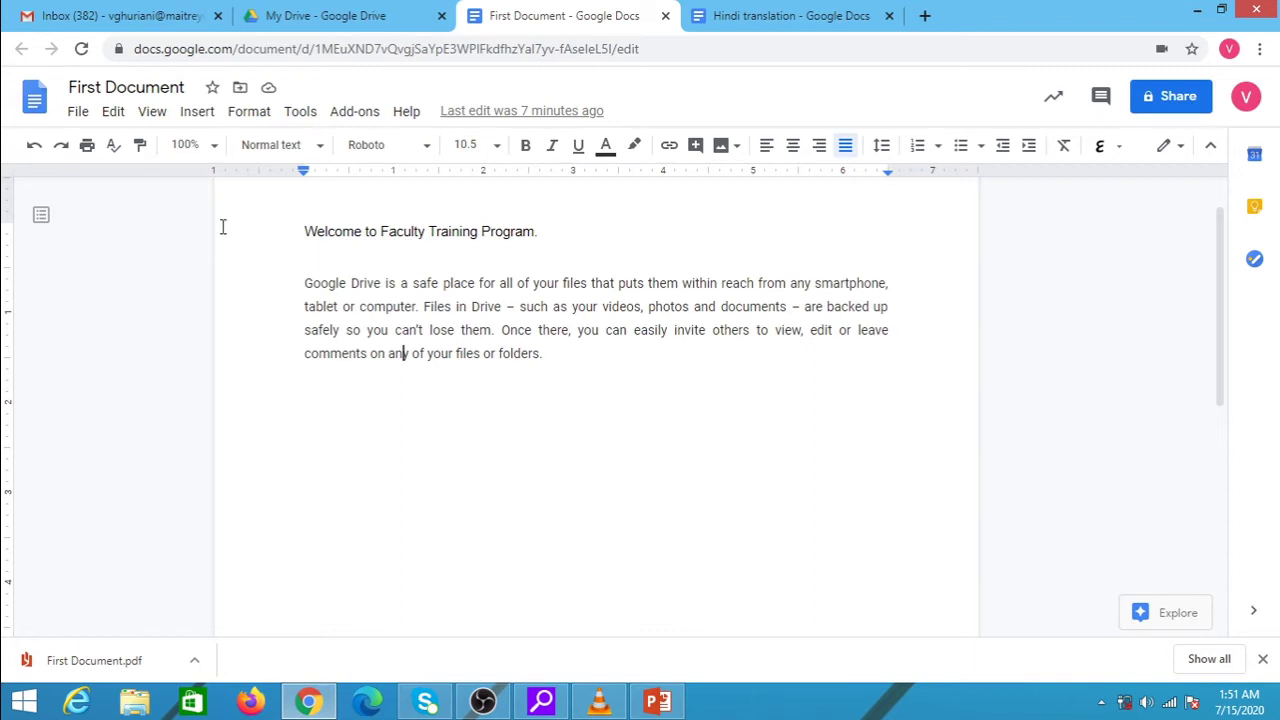
Add a new line after the English paragraph and set the document language to हिन्दी
left_click(575, 357)
key("Return")
key("Return")
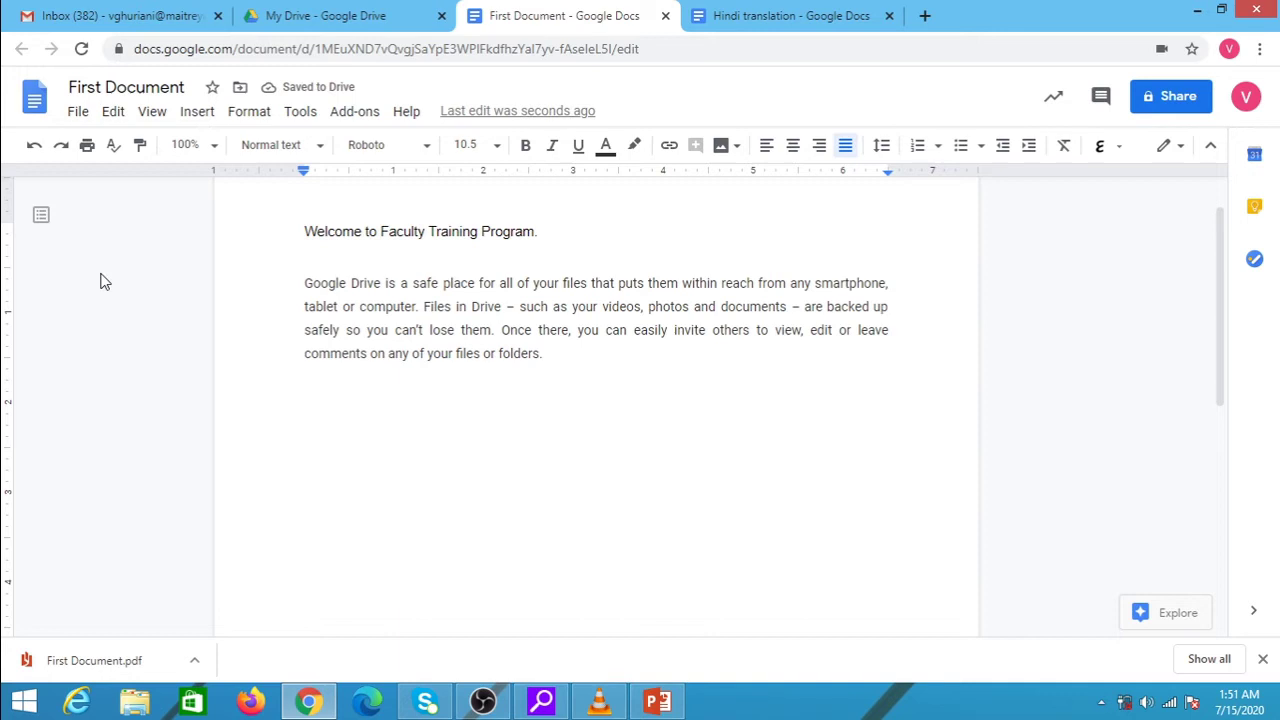
left_click(74, 118)
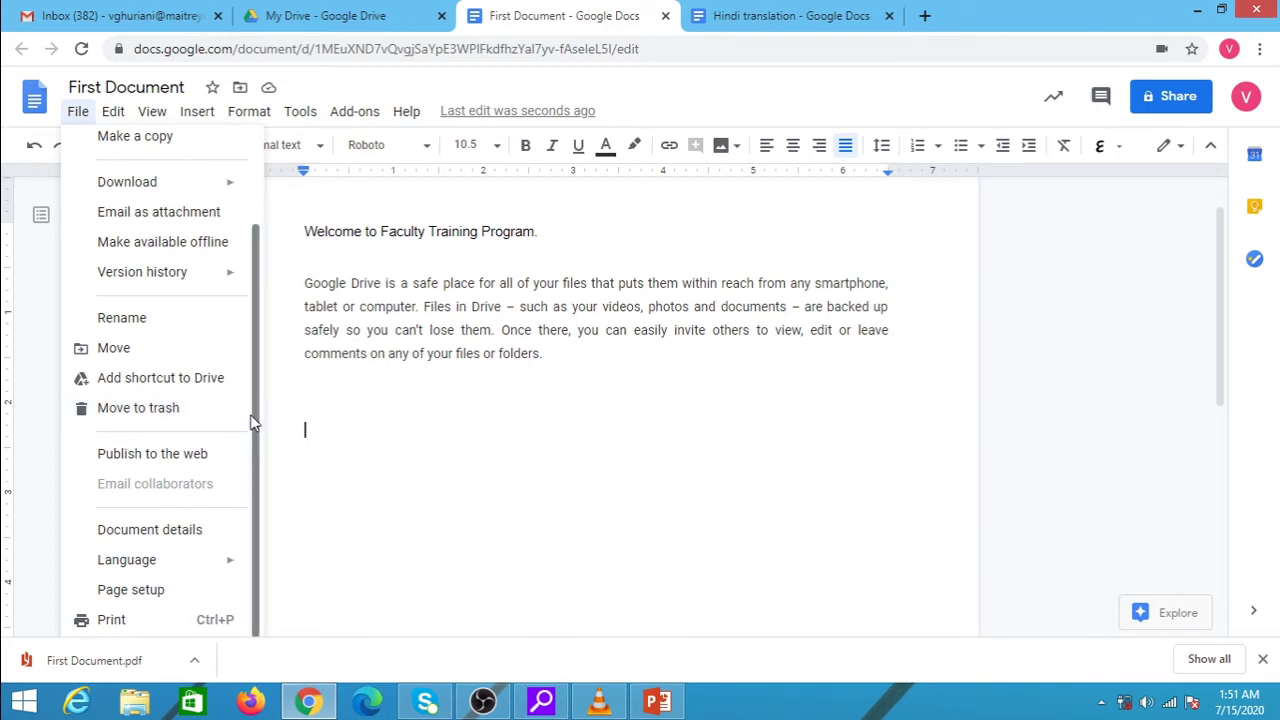
mouse_move(157, 568)
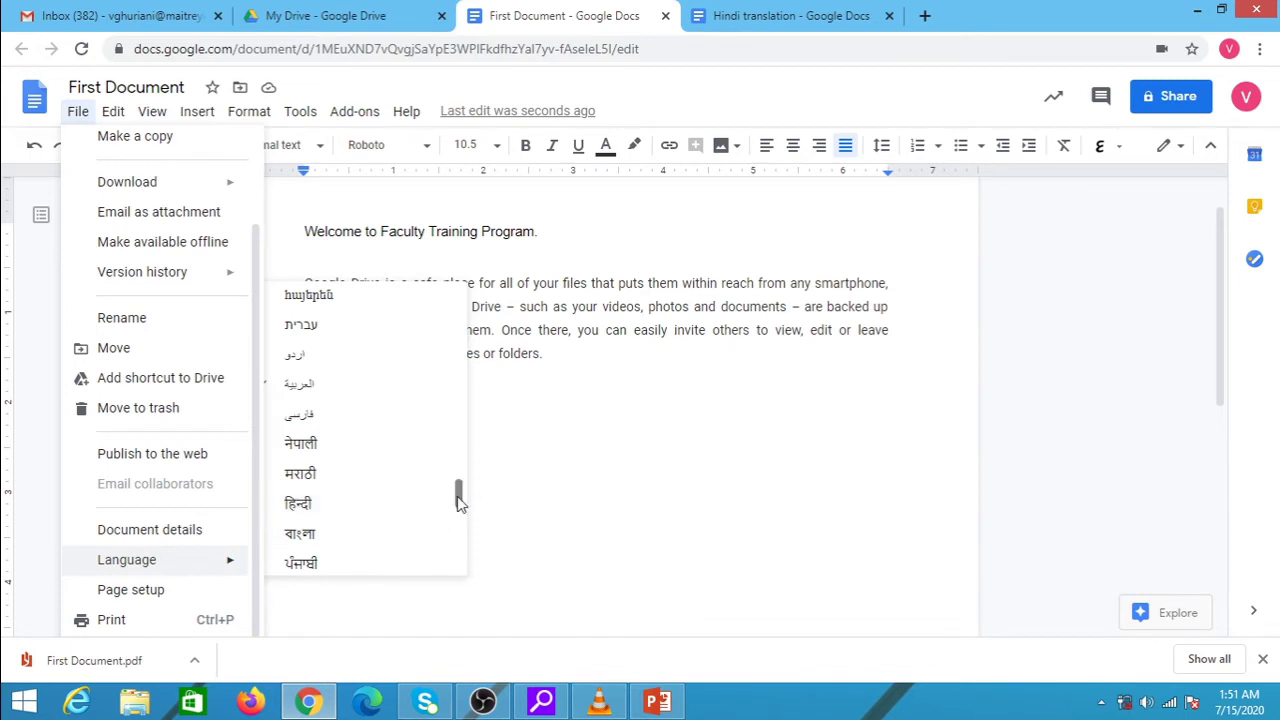
mouse_move(459, 502)
left_mouse_down()
mouse_move(460, 294)
mouse_move(463, 503)
left_mouse_up()
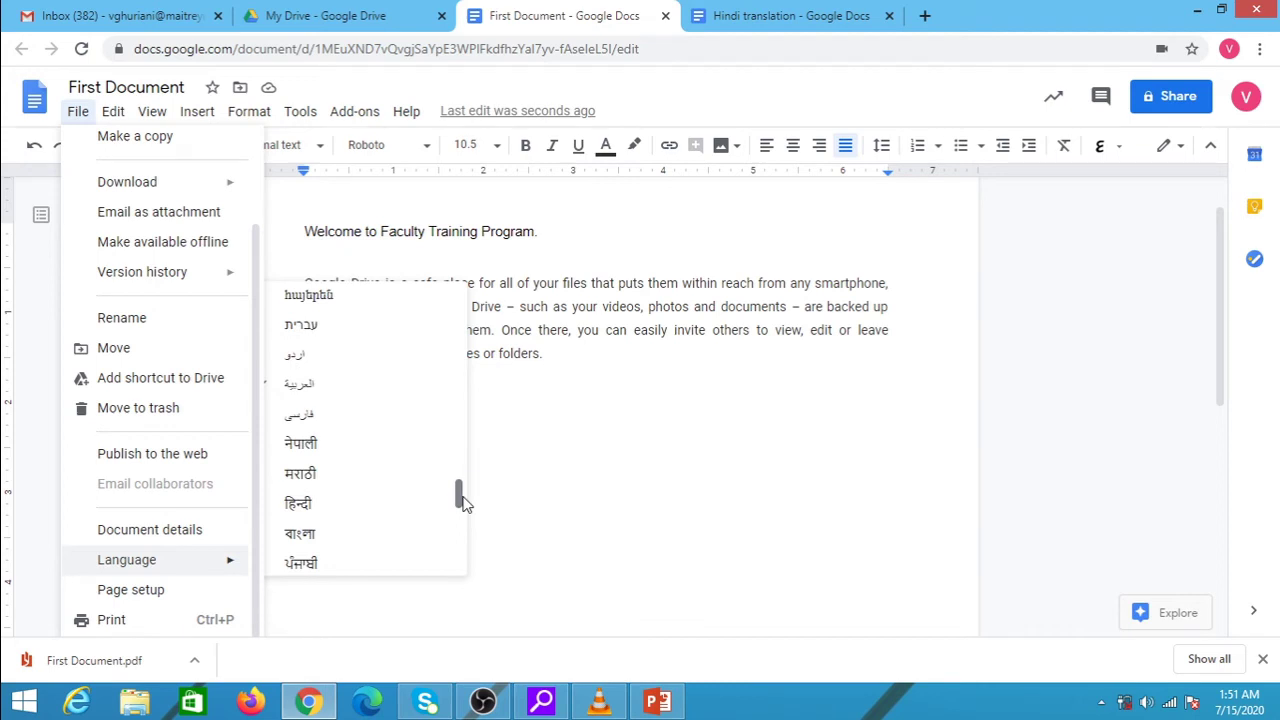
left_click(380, 512)
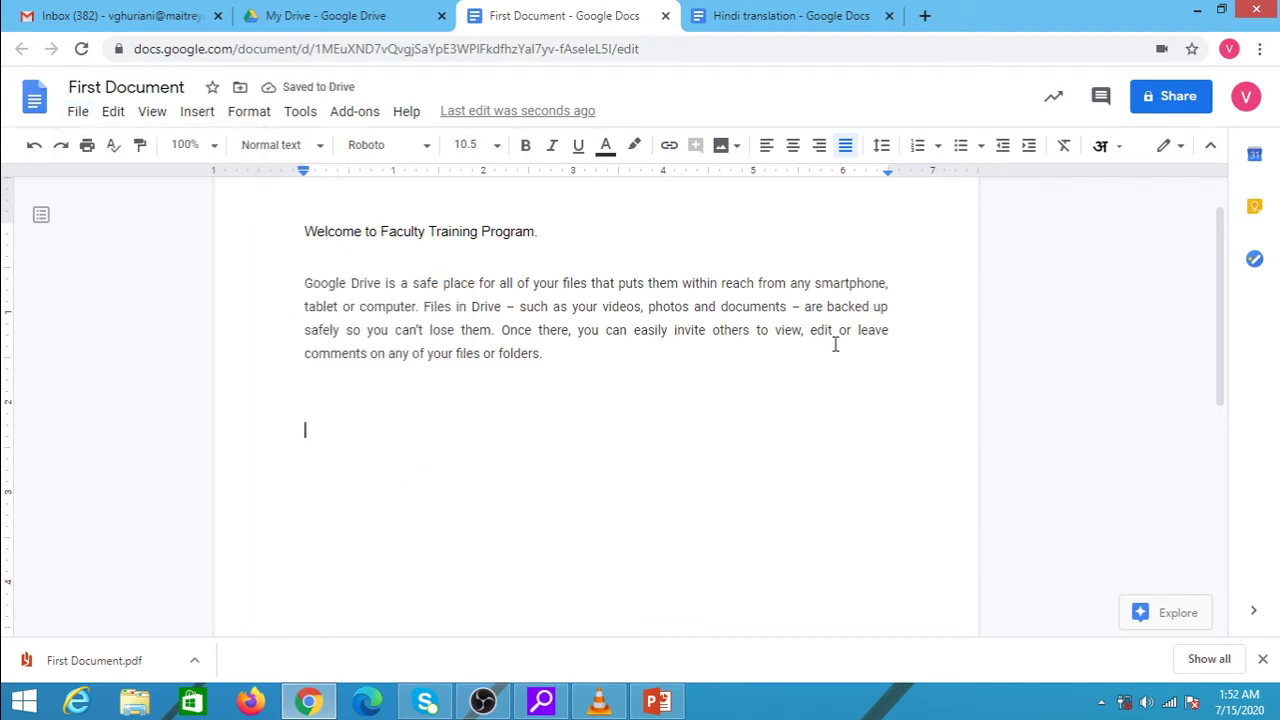
Enable Hindi transliteration and type 'आप कैसे हो ?' from aap, kaise, ho
left_click(1120, 150)
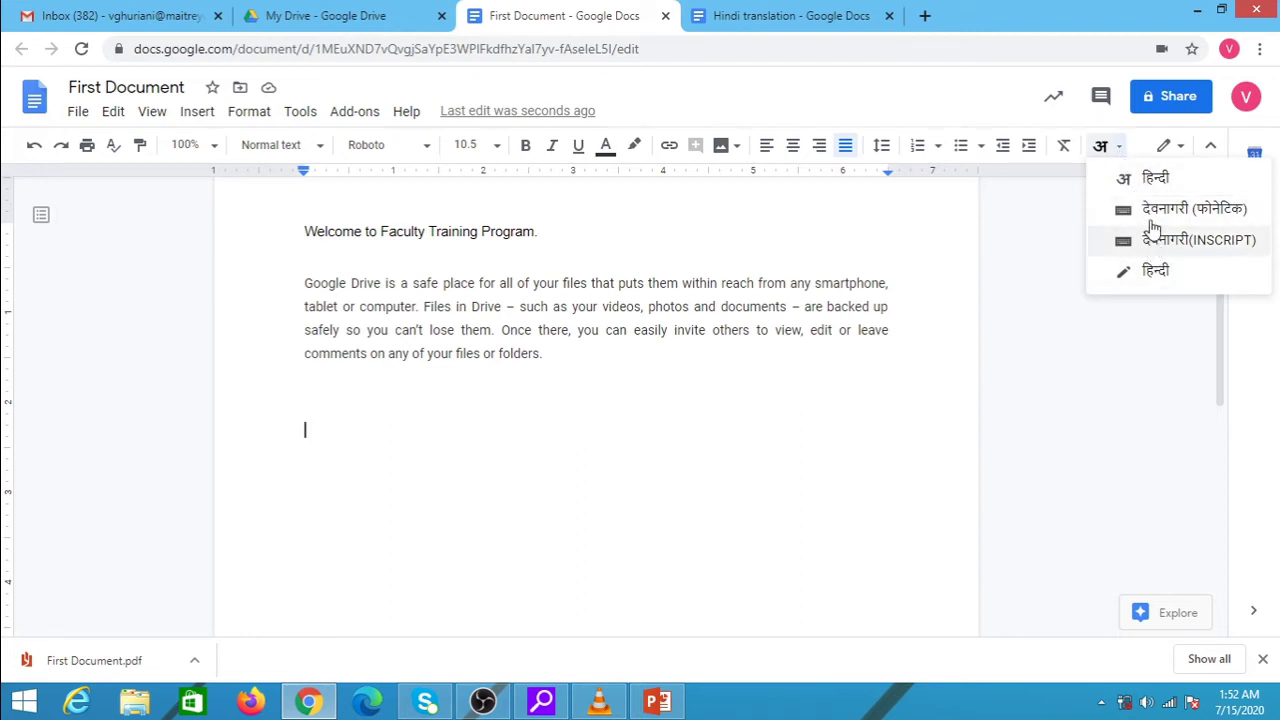
left_click(1158, 180)
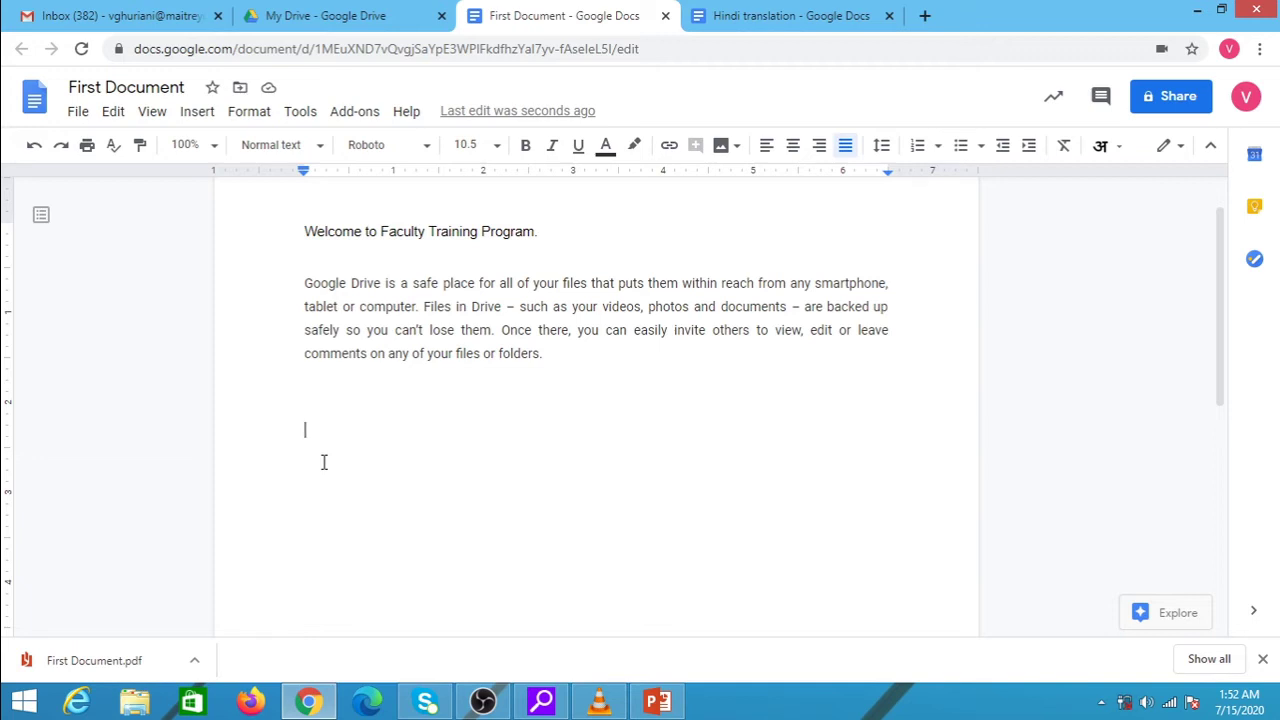
type("aa")
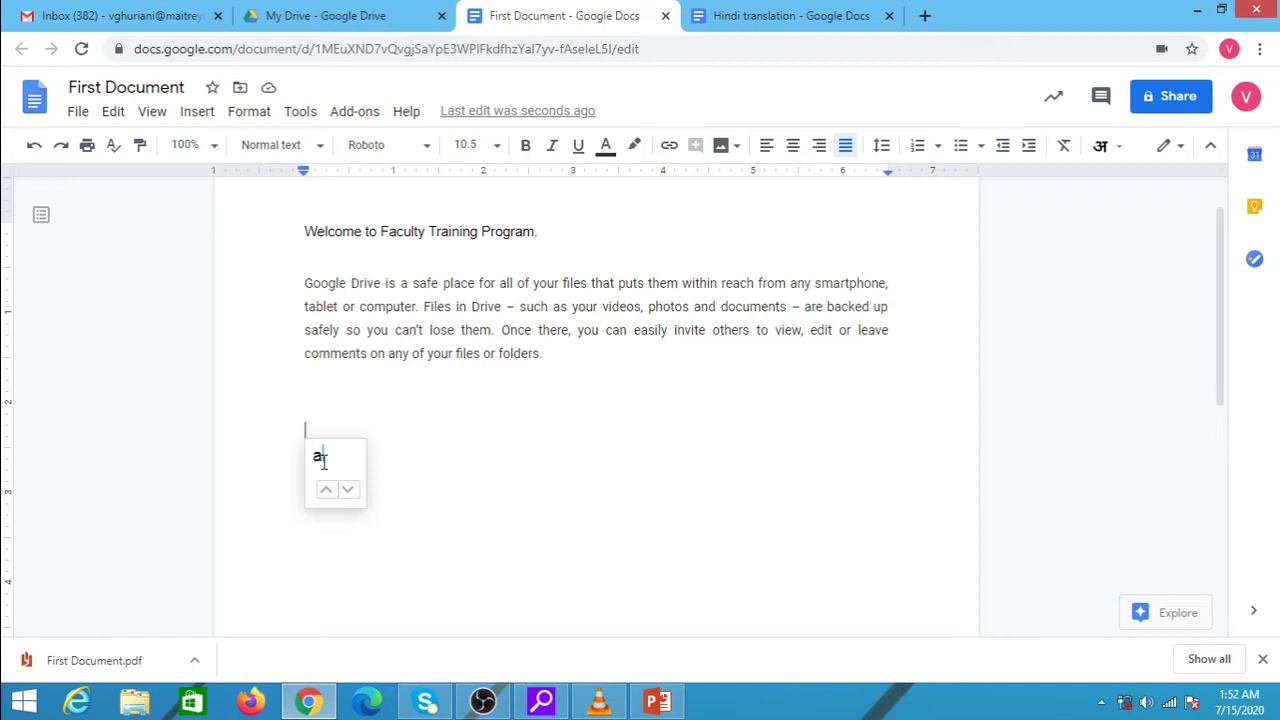
type("p")
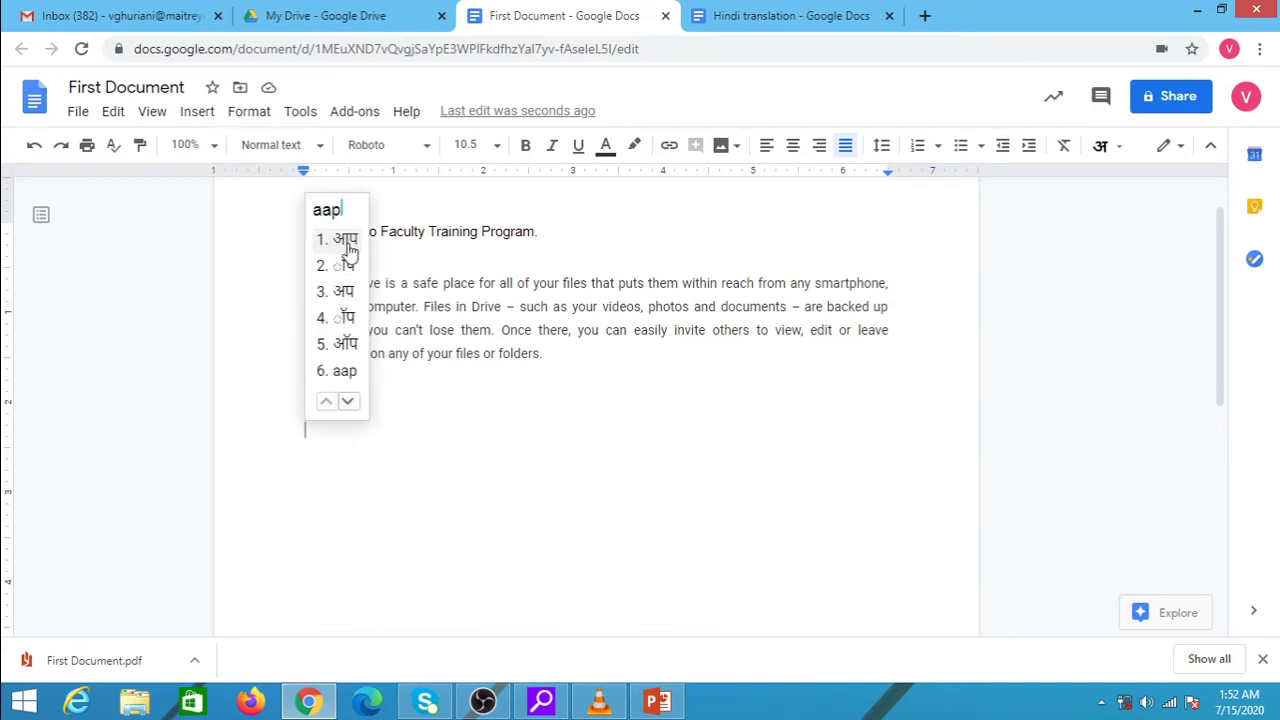
left_click(349, 251)
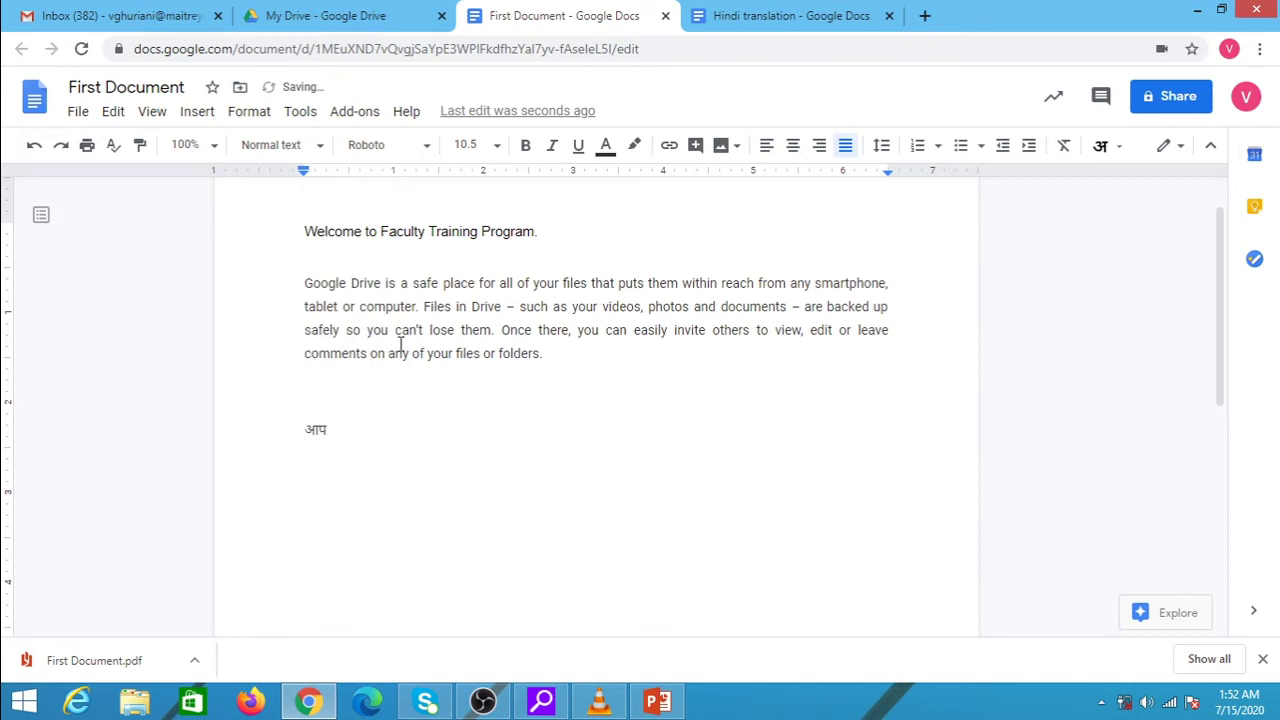
type("kaise")
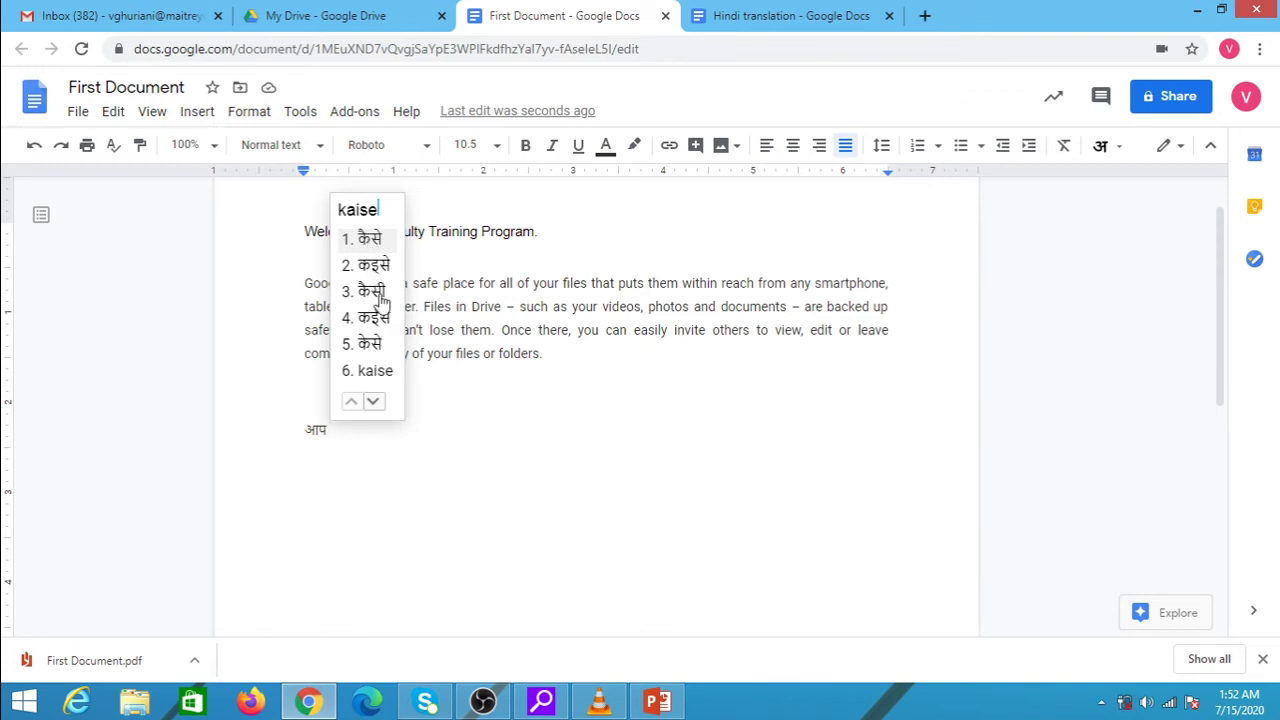
left_click(383, 250)
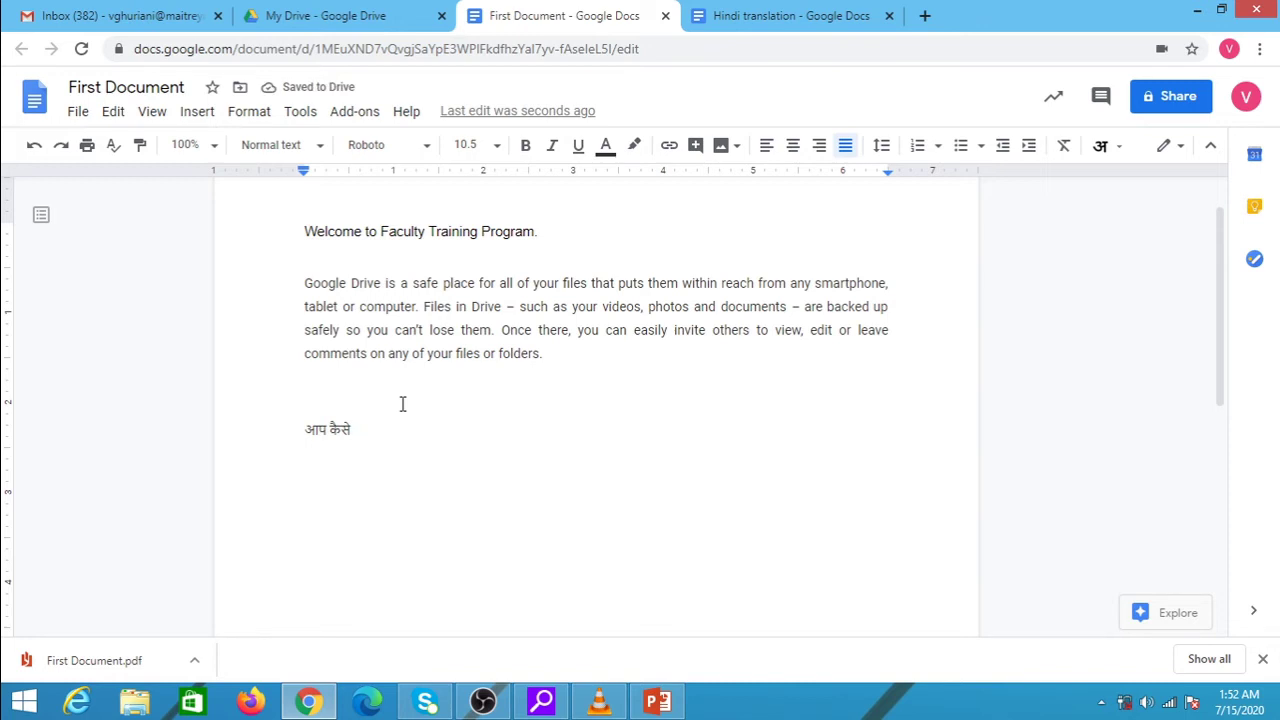
type("ho")
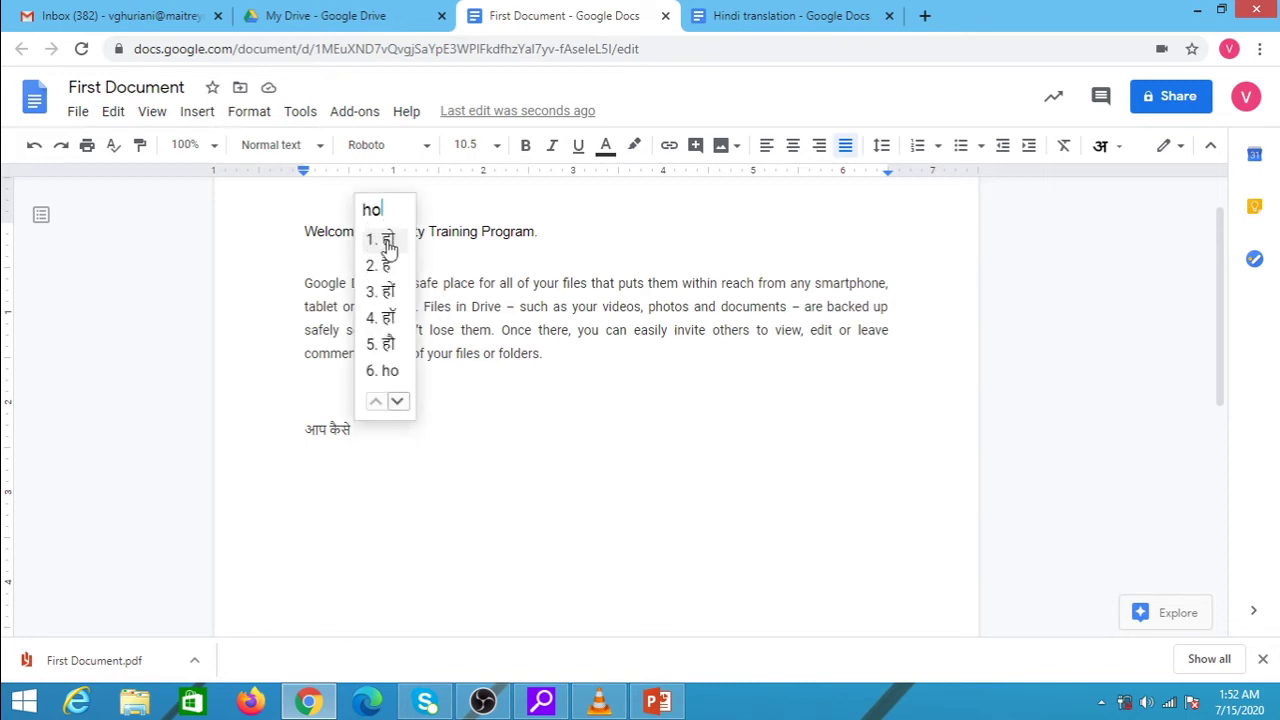
left_click(389, 246)
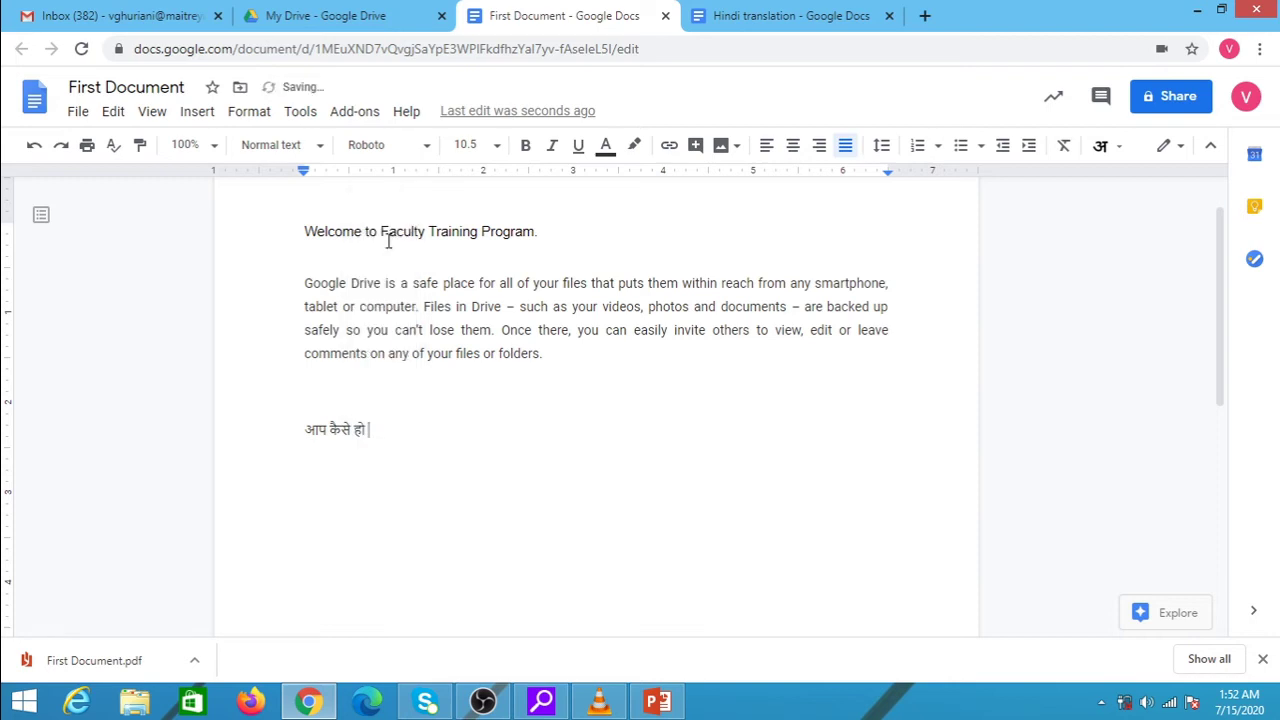
type("?")
Complete the sentence with 'मैं ठीक हूँ' from mein, thik, hoo
type("mein")
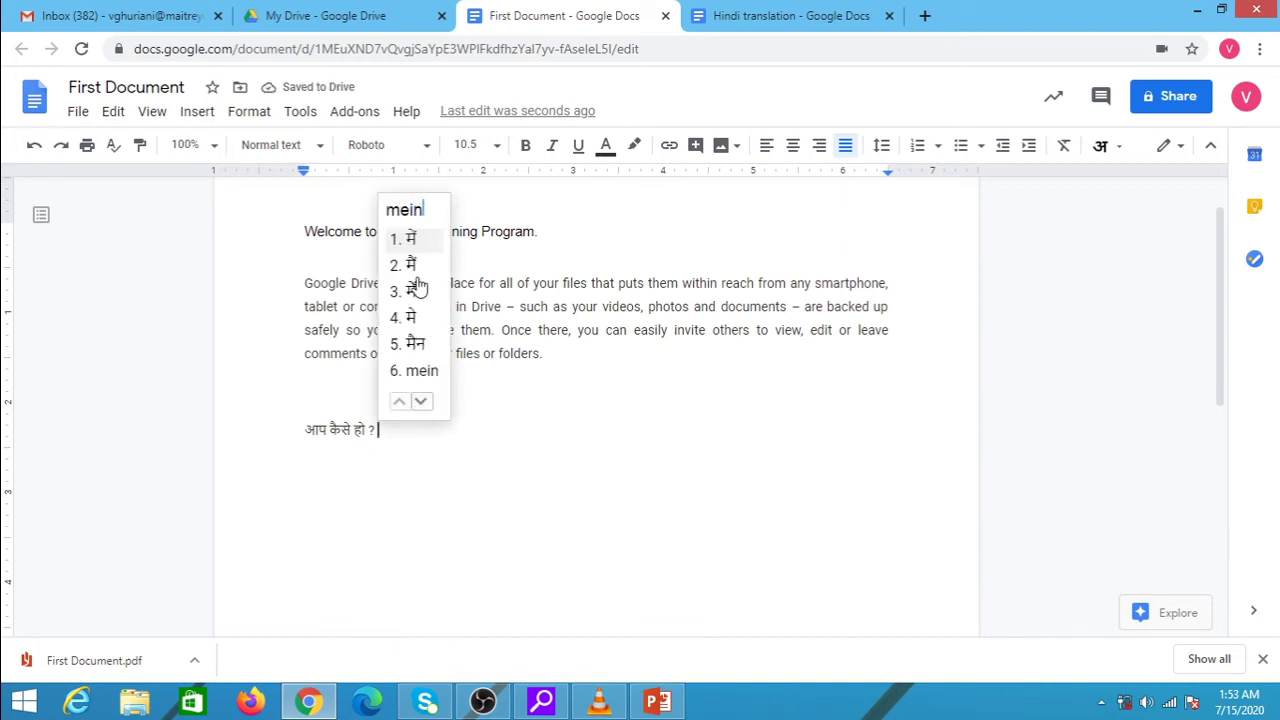
left_click(414, 263)
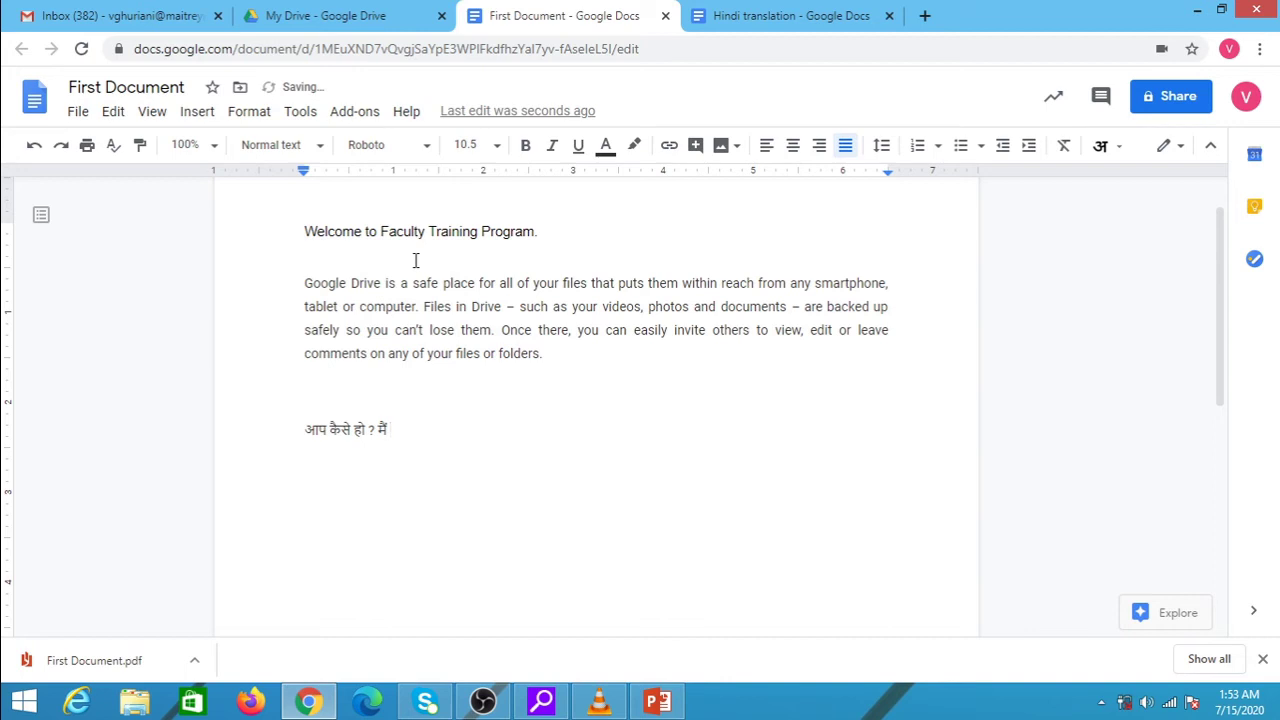
type("thik")
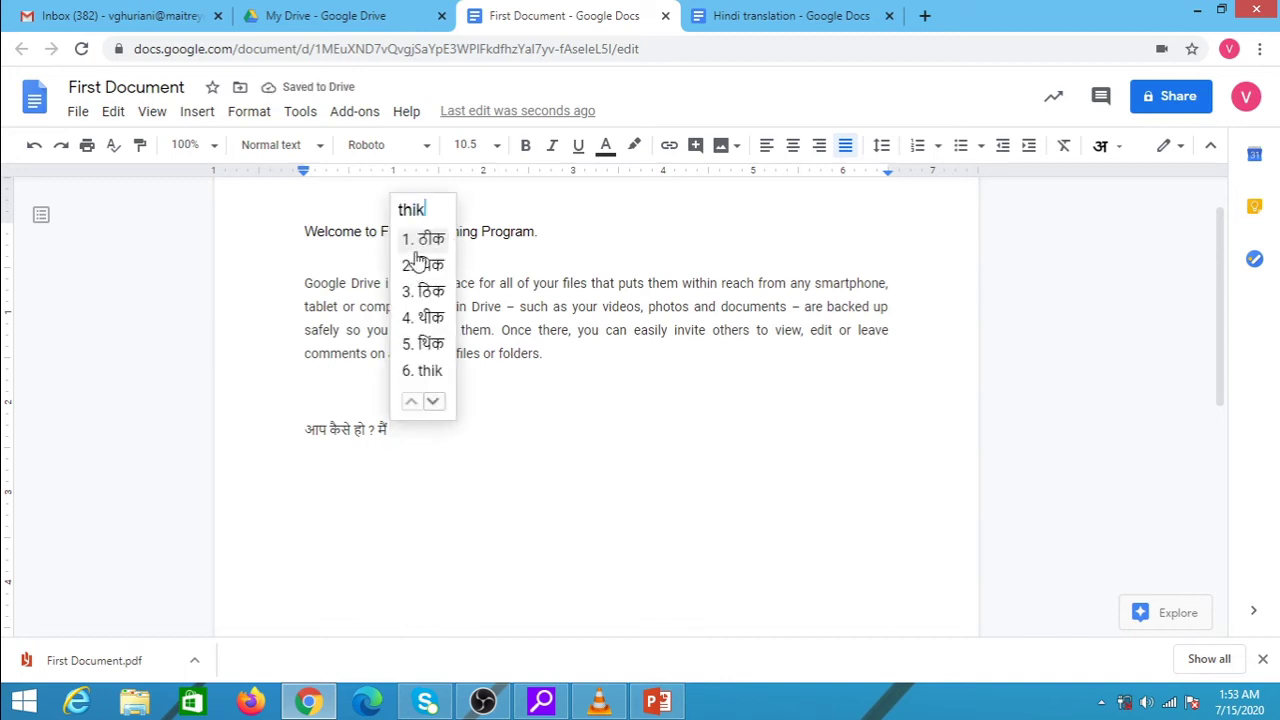
left_click(423, 242)
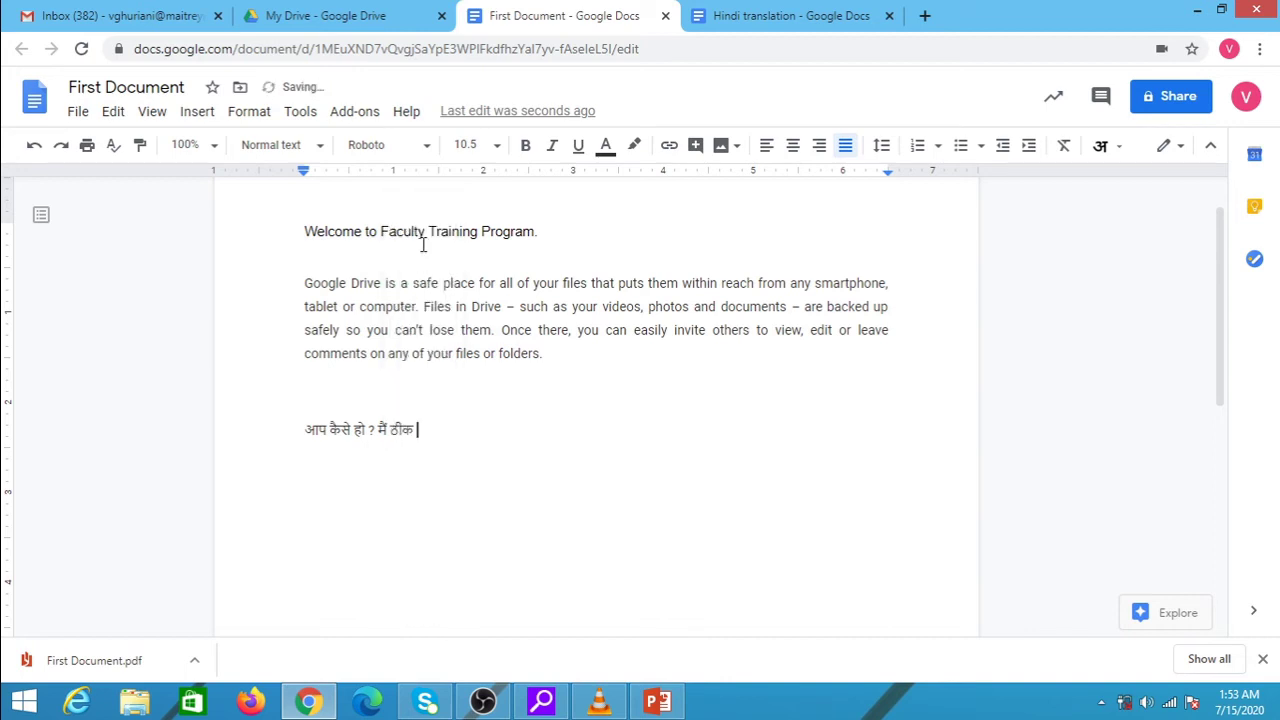
type("hoo")
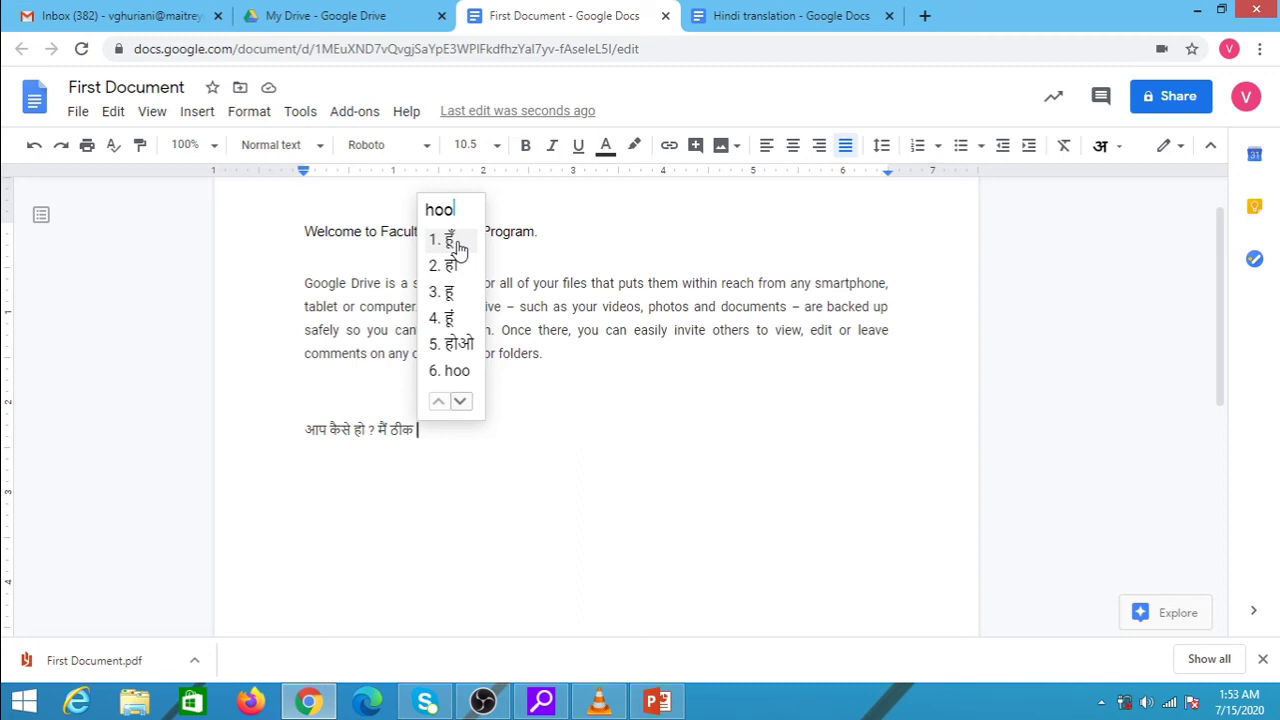
left_click(456, 243)
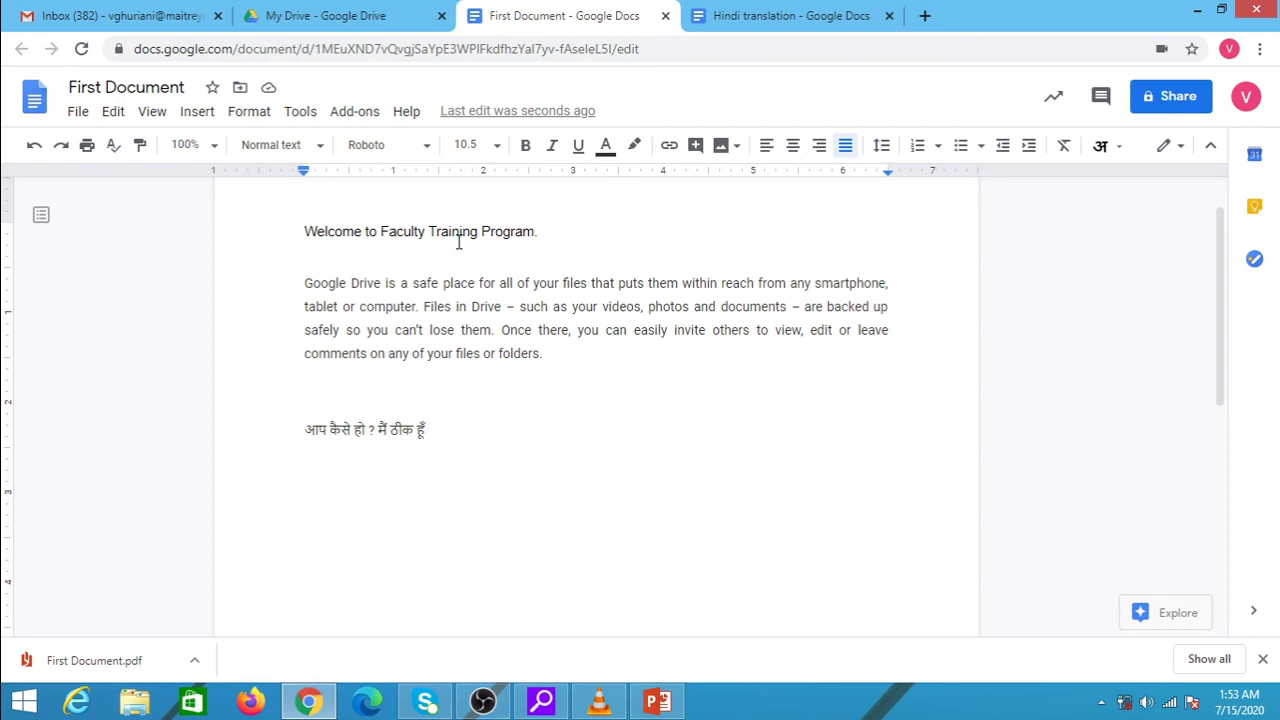
Start a new line under the Hindi sentence and set the document language to বাংলা
key("Return")
left_click(77, 117)
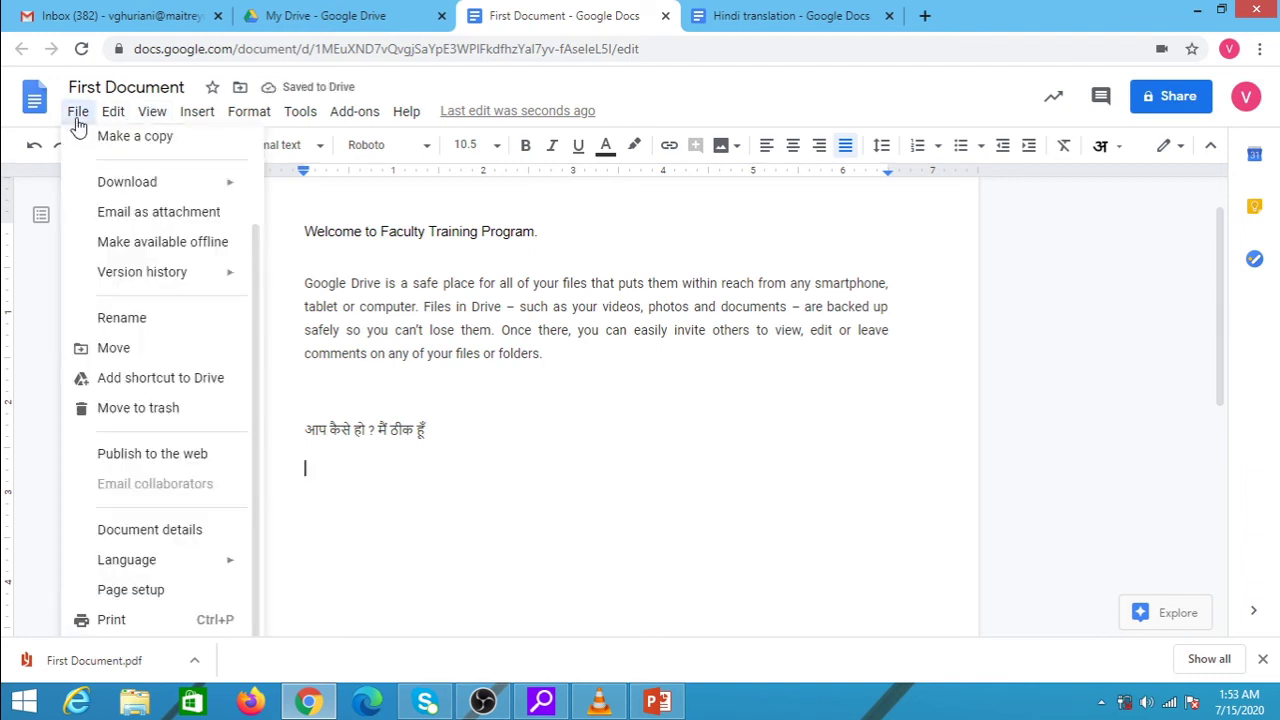
mouse_move(232, 280)
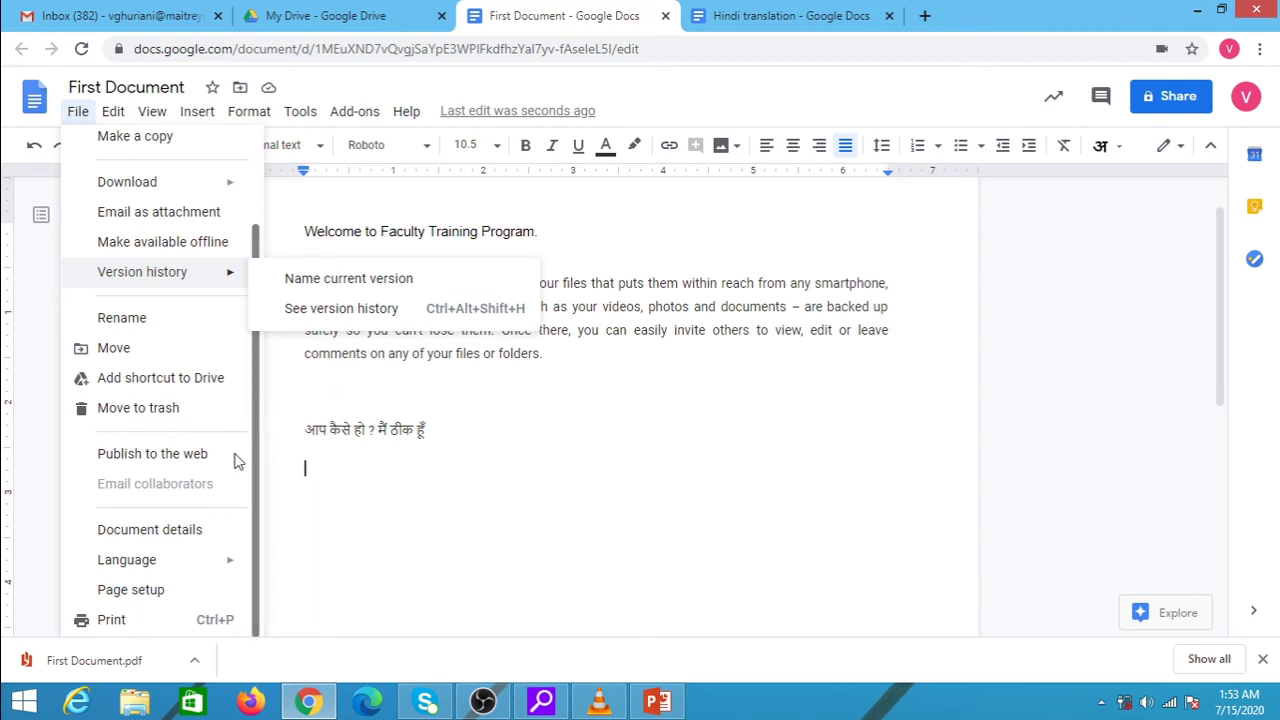
mouse_move(202, 568)
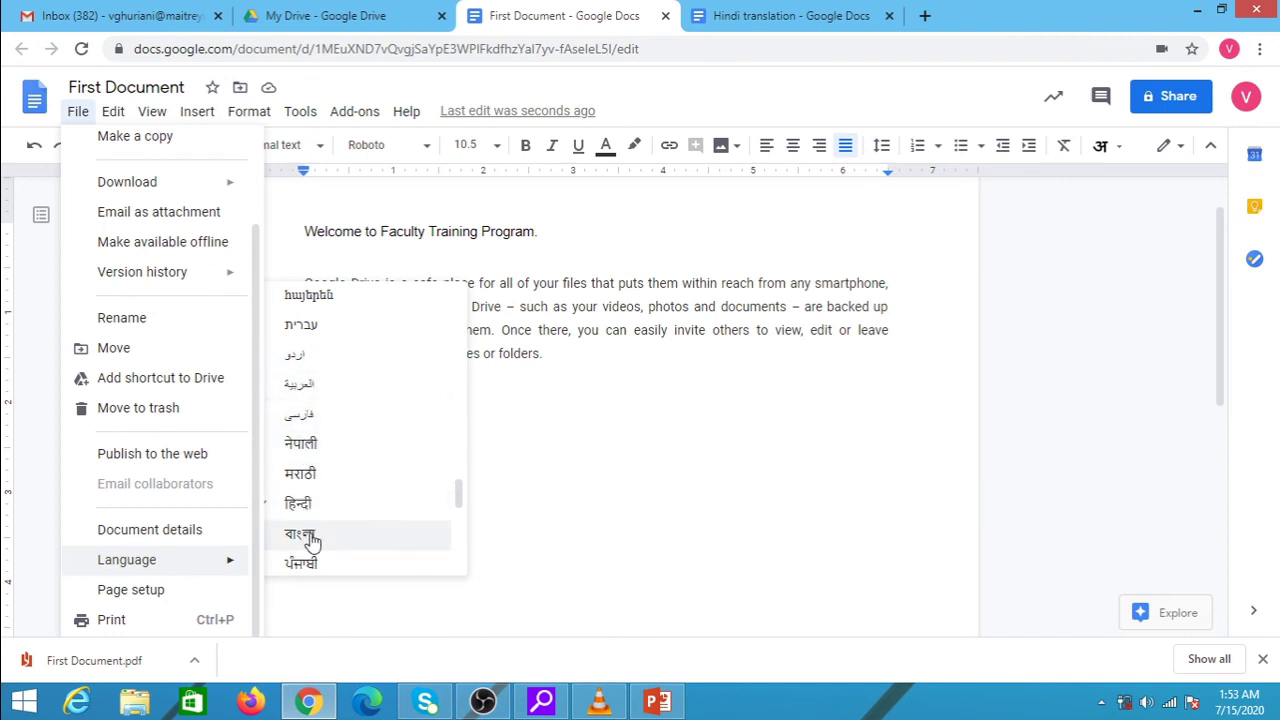
left_click(312, 540)
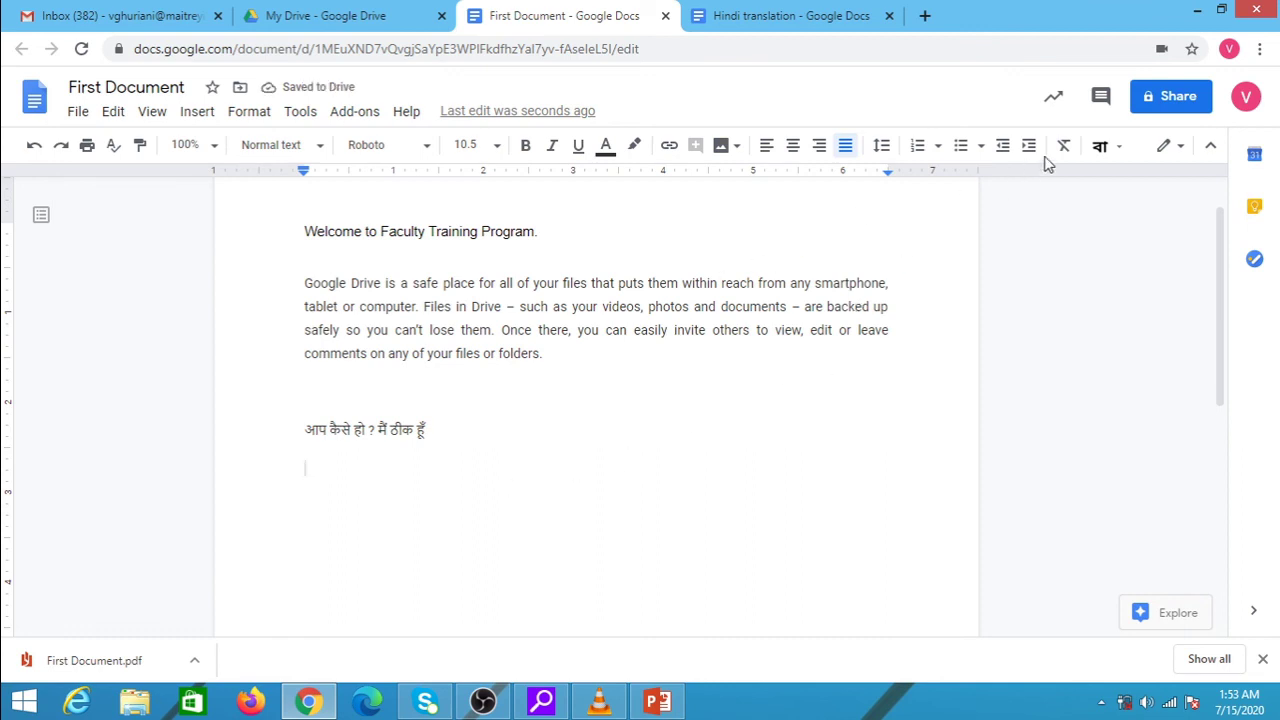
Enable Bengali transliteration and type 'aap' to insert the word আপ
left_click(1119, 150)
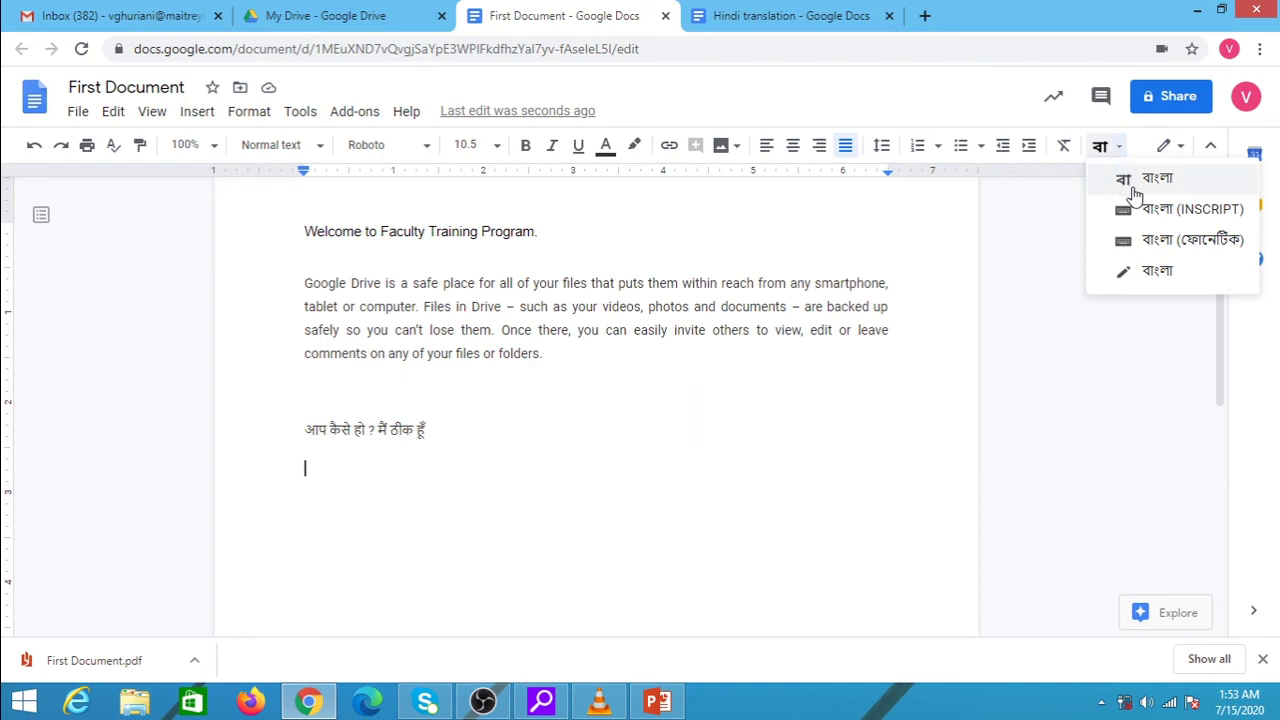
left_click(1135, 190)
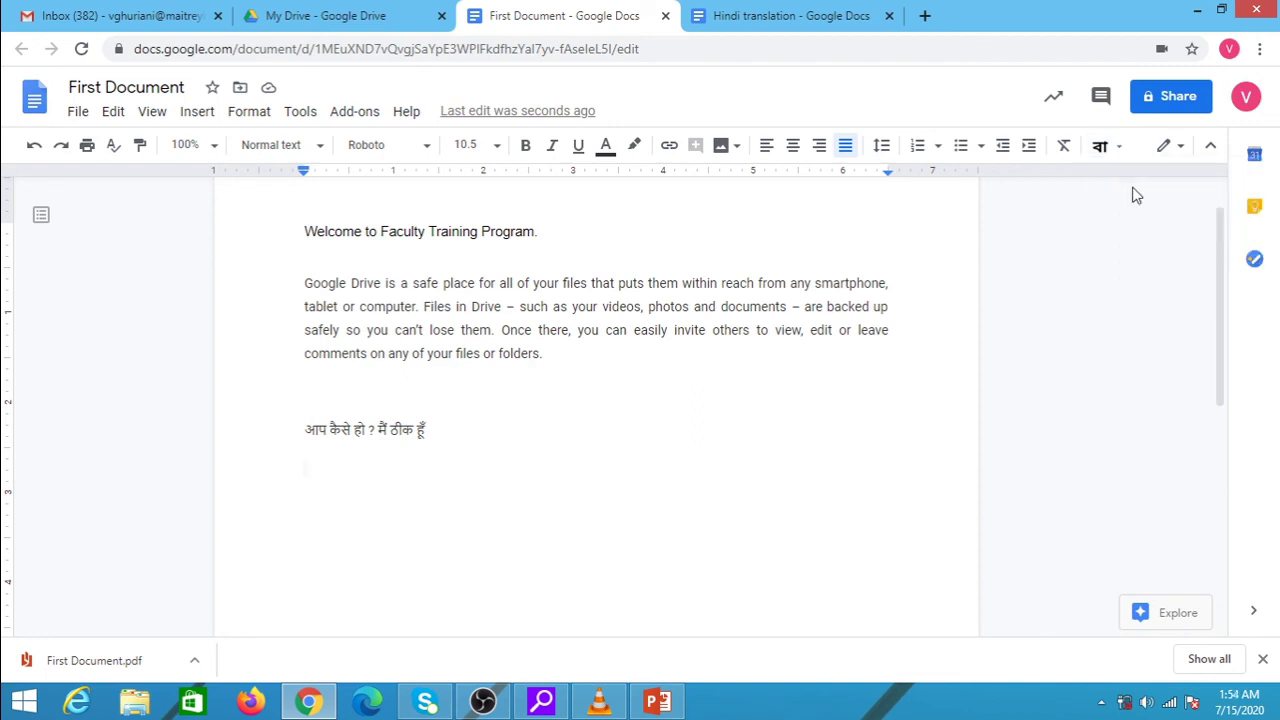
type("aaa")
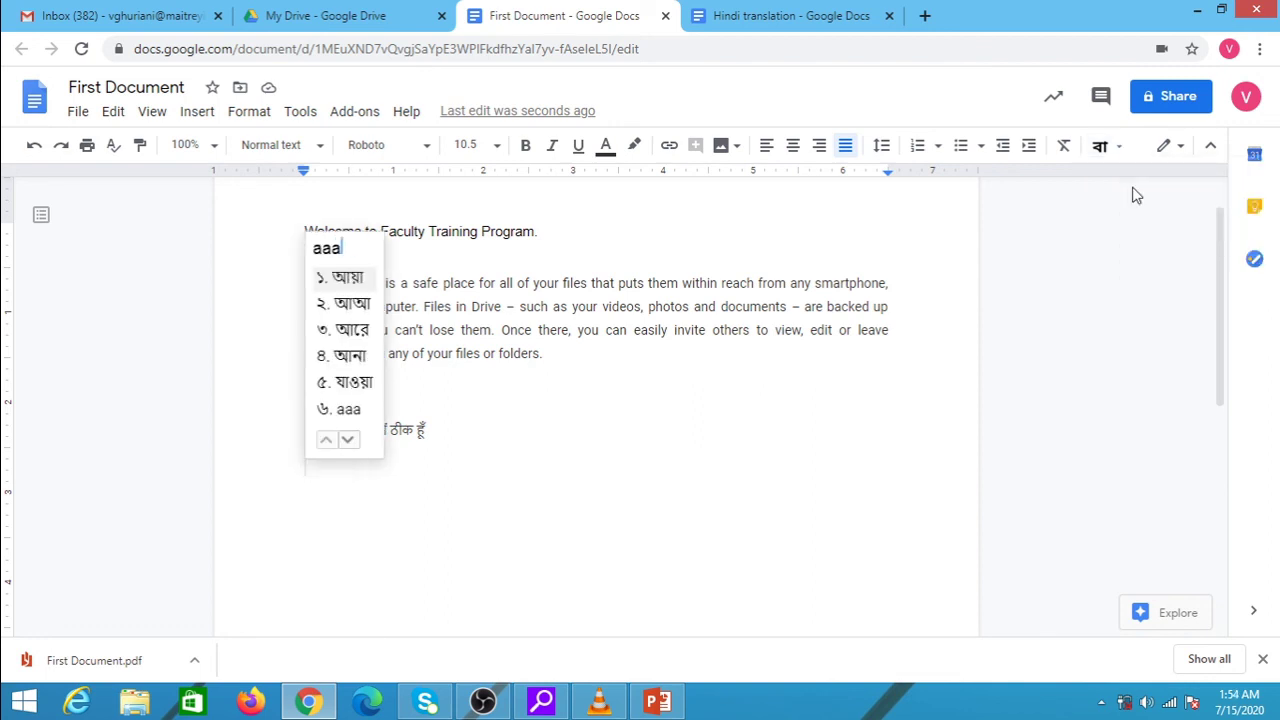
key("BackSpace")
type("p")
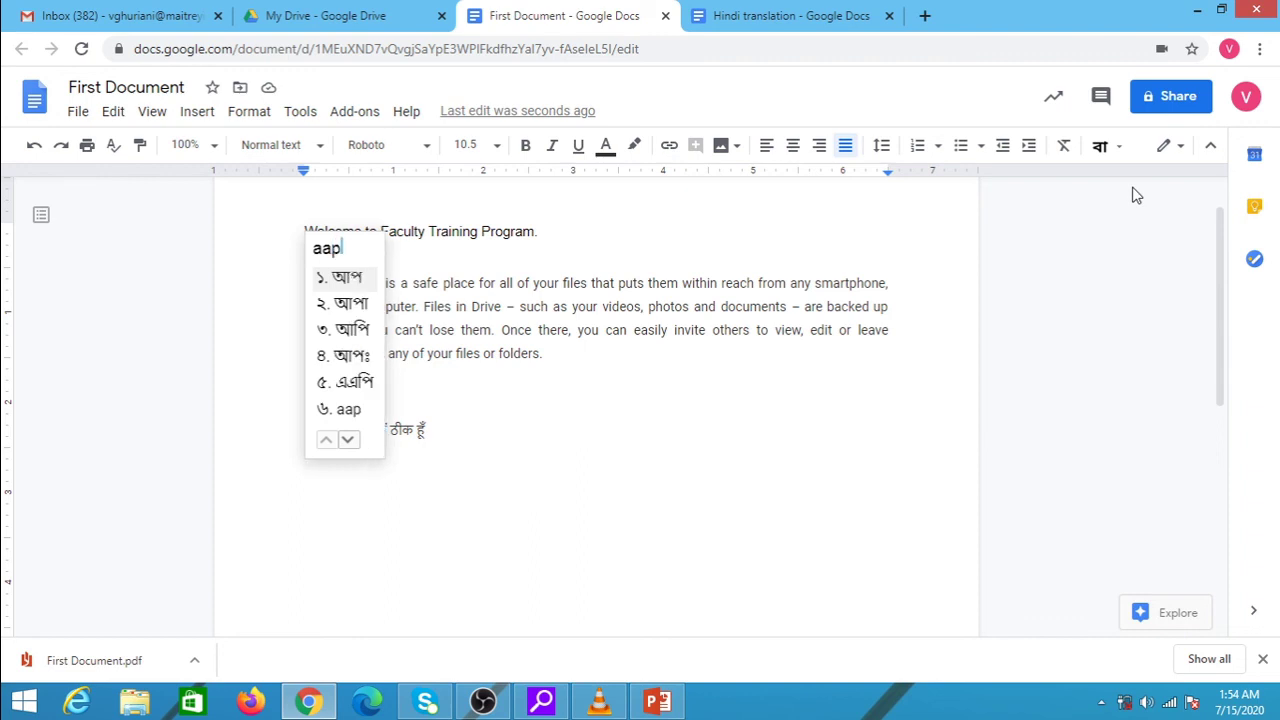
left_click(350, 284)
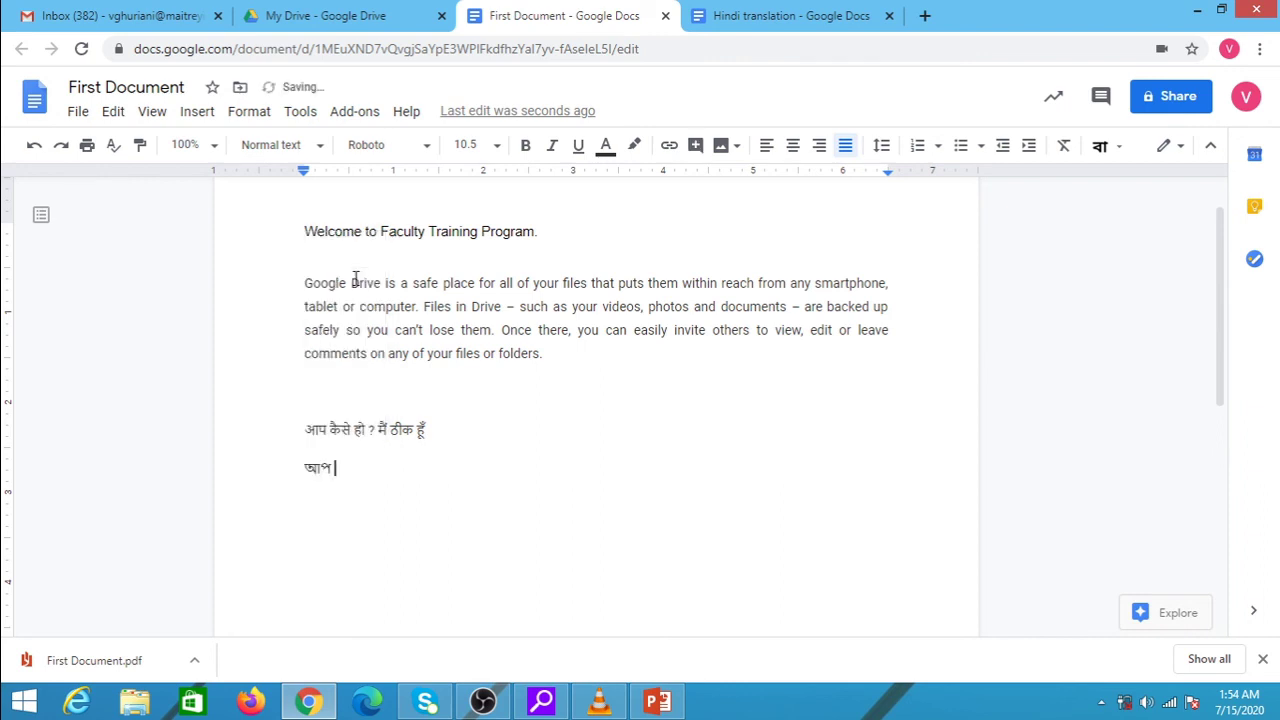